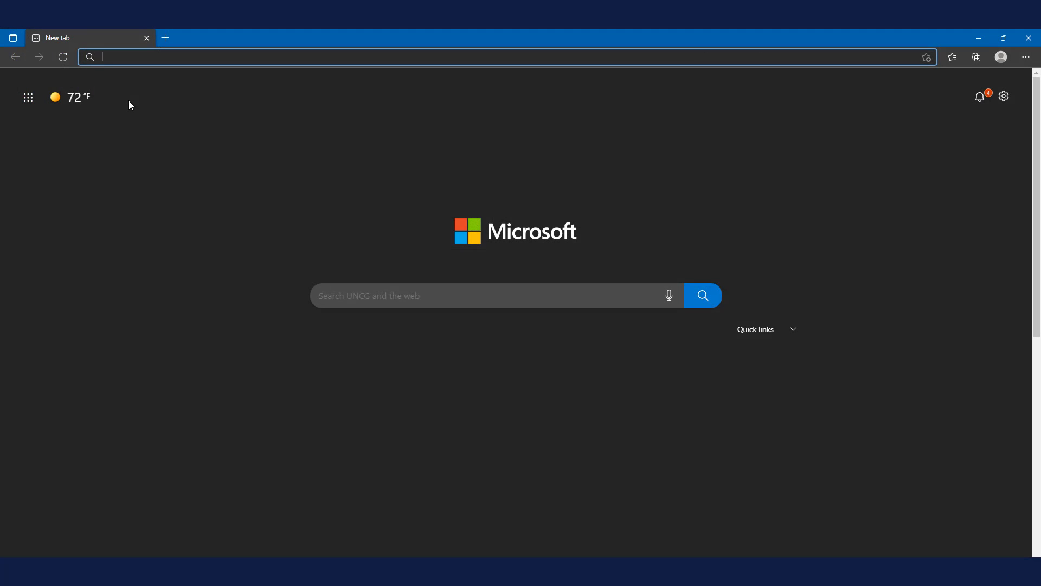
# Step: Open Google Forms at docs.google.com/forms
pyautogui.write('docs.google.com/forms')
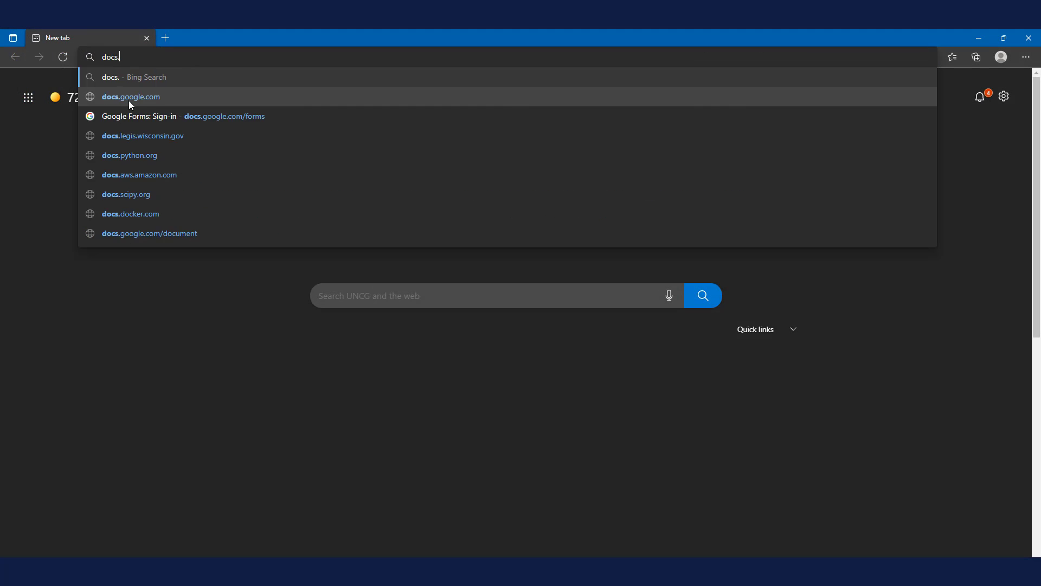
pyautogui.press('Return')
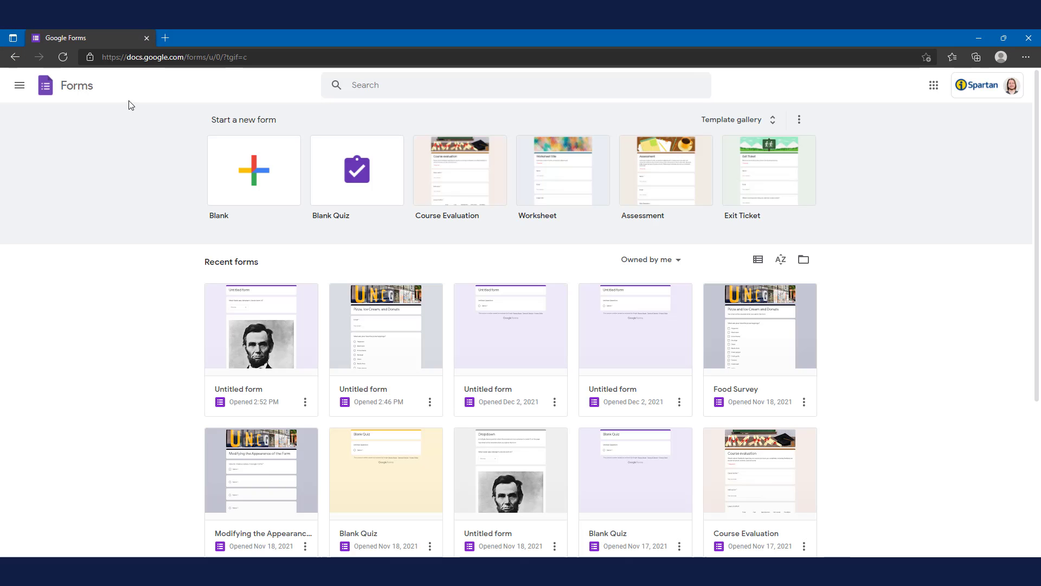
# Step: Go to ispartan.uncg.edu and open Google Forms from the Google apps available in the mailbox
pyautogui.hotkey('ctrl', 'l')
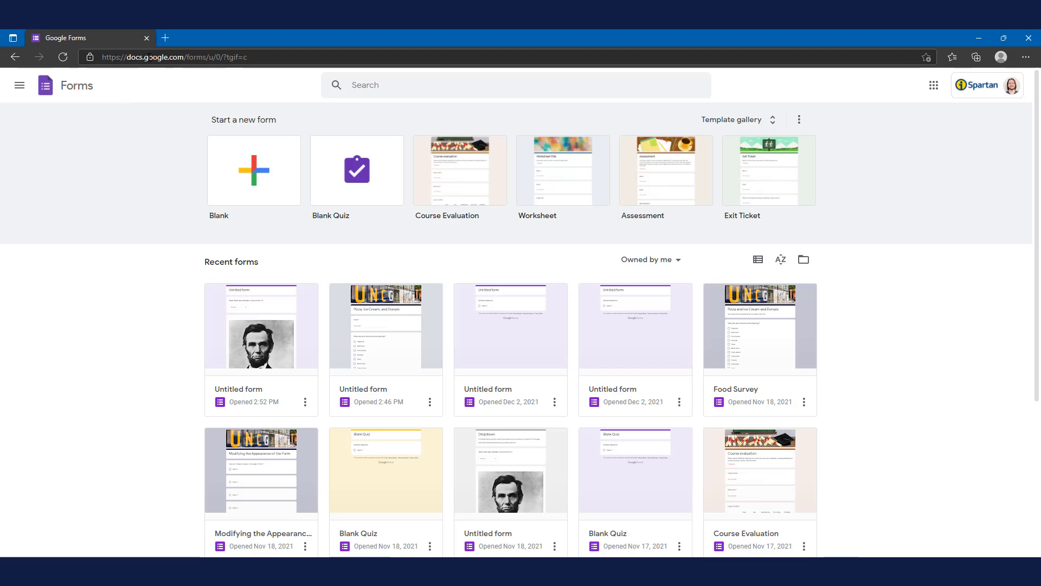
pyautogui.write('ispartan.uncg.edu')
pyautogui.press('Return')
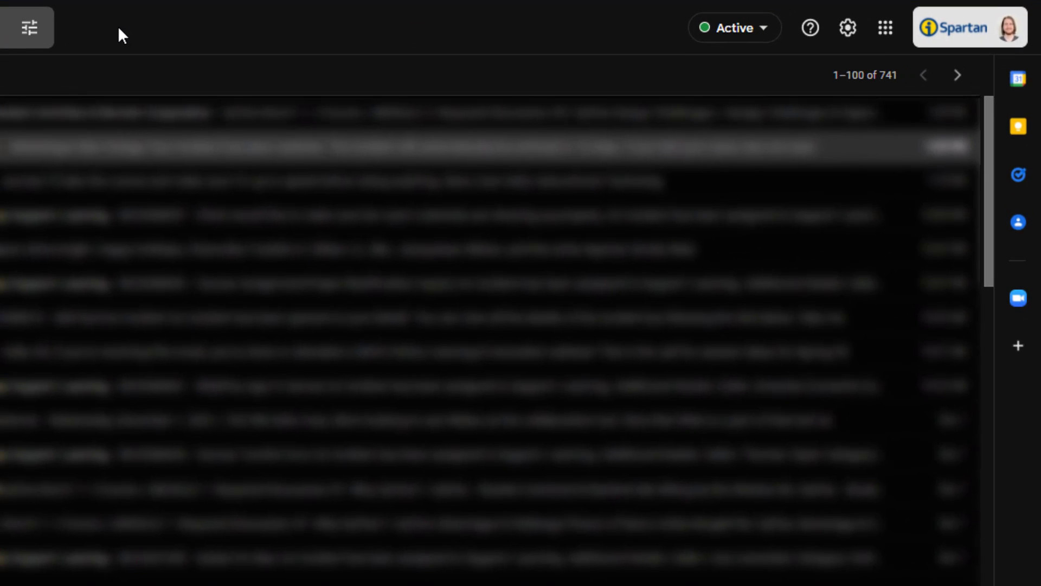
pyautogui.click(887, 33)
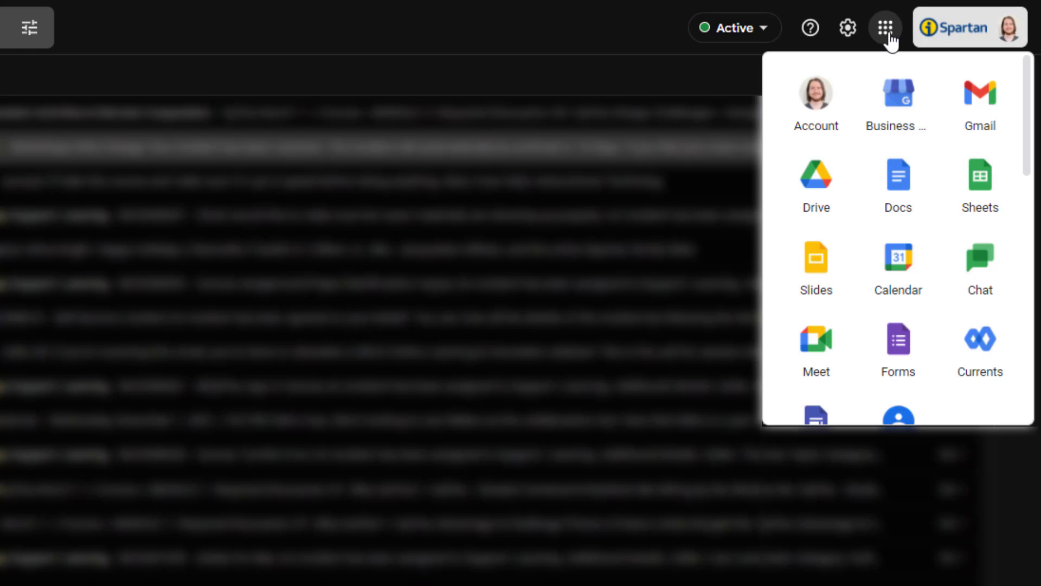
pyautogui.click(884, 354)
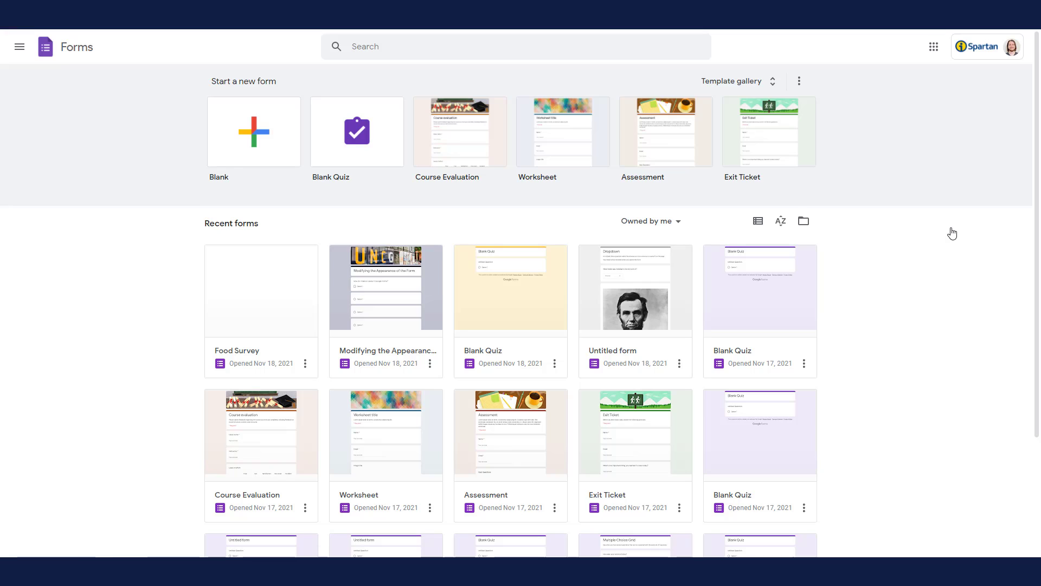
# Step: Create a blank form titled "Group Project Check-In" with the description "Please provide feedback on the progress of your group project."
pyautogui.click(231, 112)
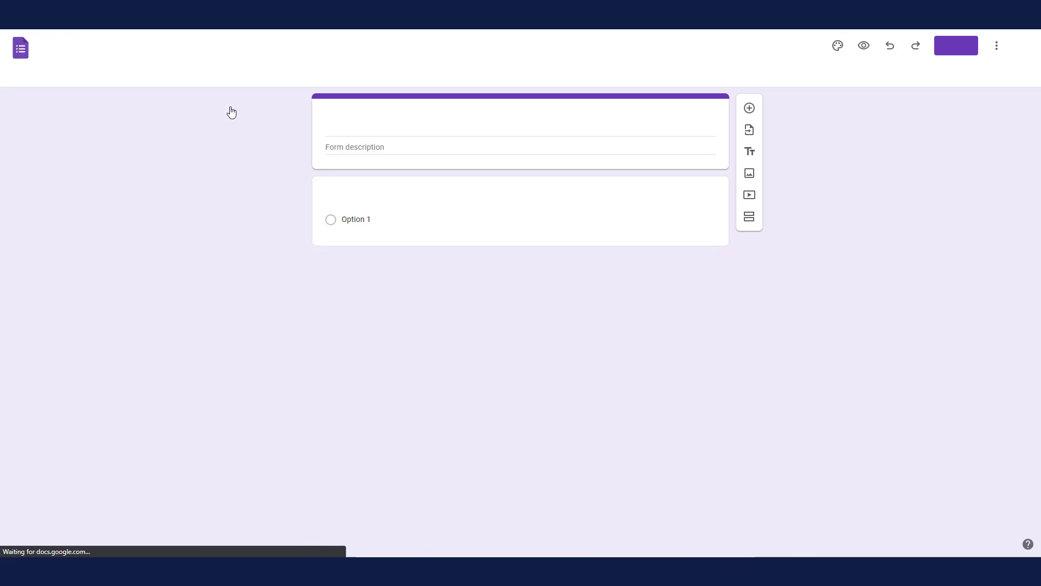
pyautogui.click(345, 122)
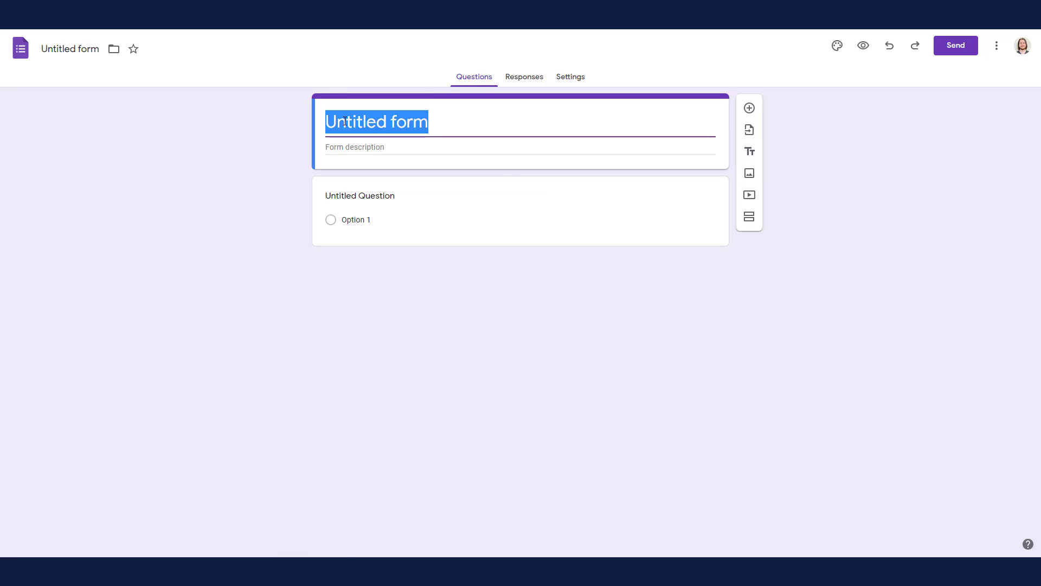
pyautogui.write('Group Project Check-In')
pyautogui.press('Tab')
pyautogui.write('Please provid')
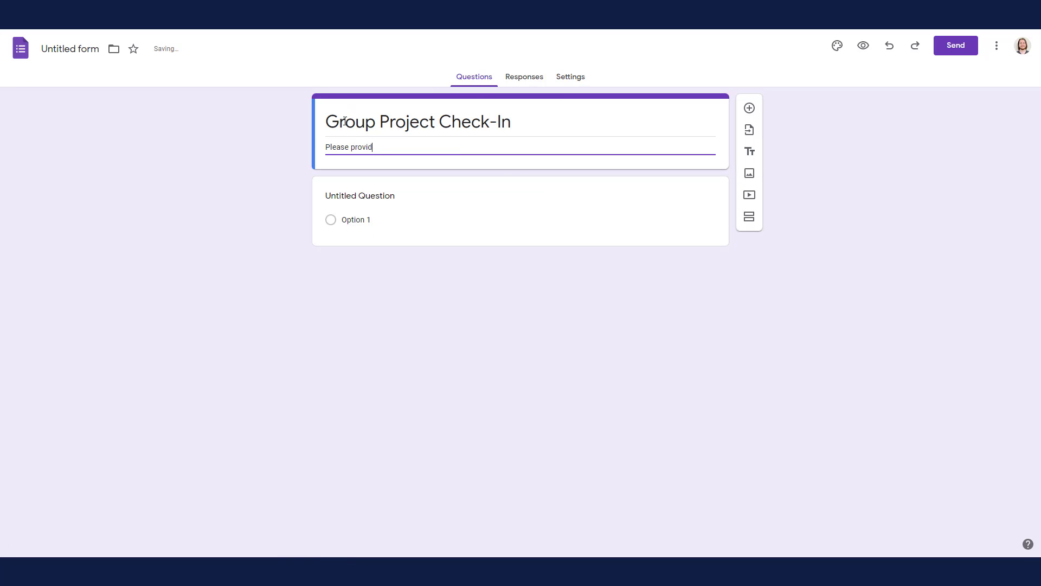
pyautogui.write('e feedback on the progress of your group project.')
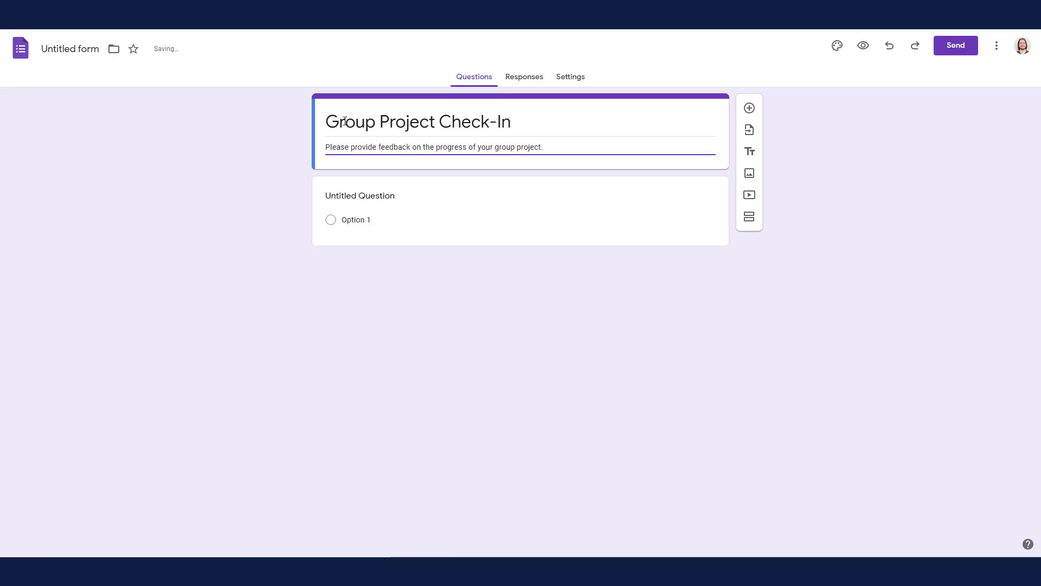
# Step: Rename the form document to match its title, Group Project Check-In
pyautogui.click(345, 122)
pyautogui.moveTo(514, 122); pyautogui.dragTo(307, 127)
pyautogui.click(244, 142)
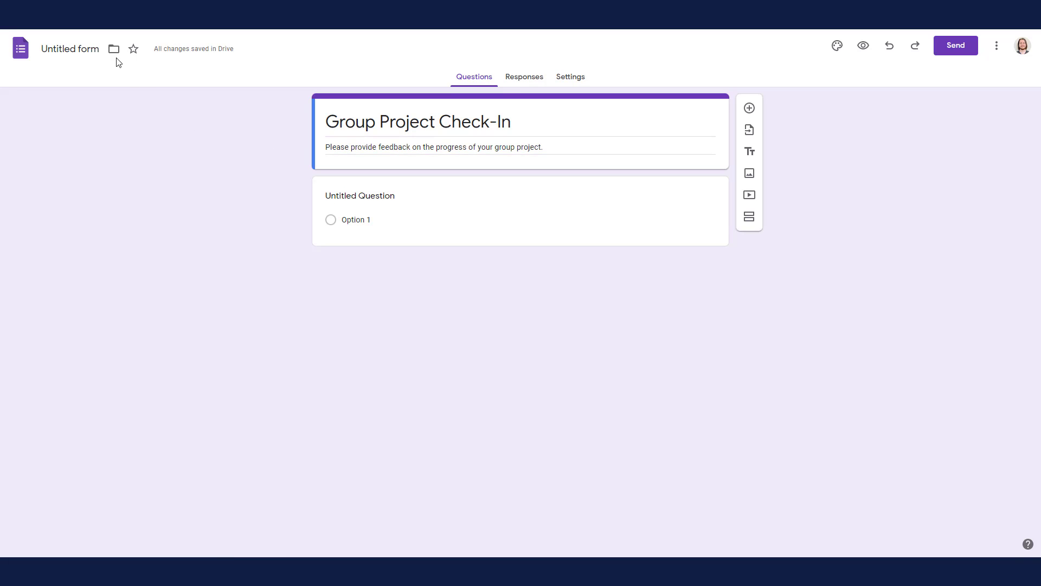
pyautogui.click(87, 49)
pyautogui.click(205, 169)
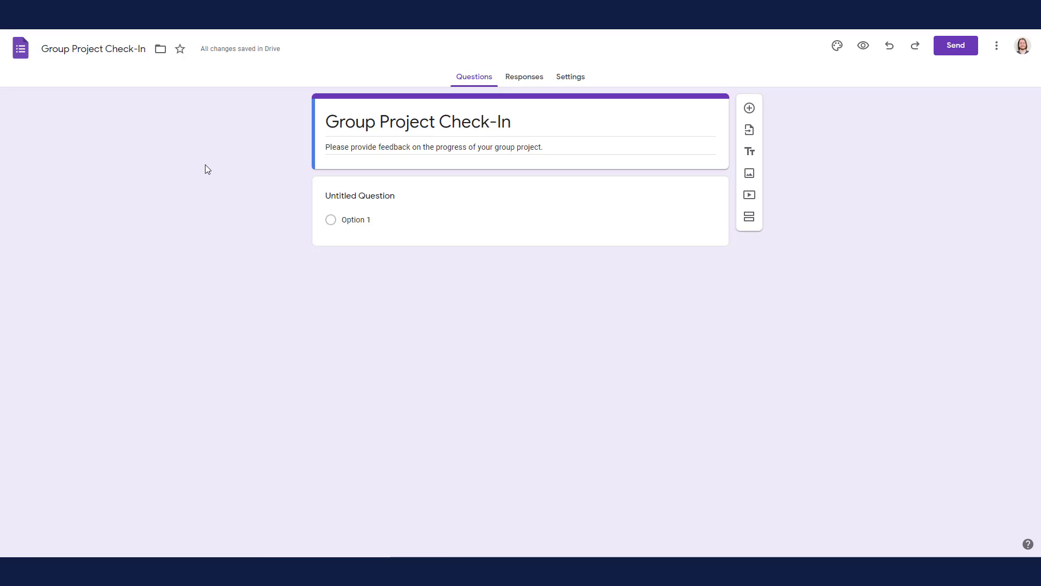
# Step: Change the untitled question to "How much progress has your group made on the assignment?" with a Paragraph answer
pyautogui.click(353, 194)
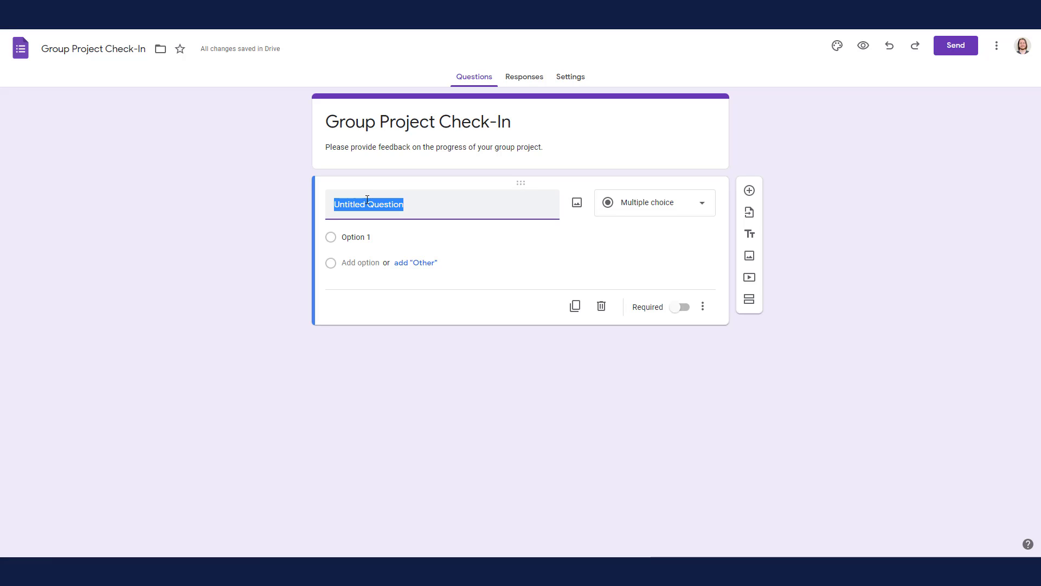
pyautogui.write('How much')
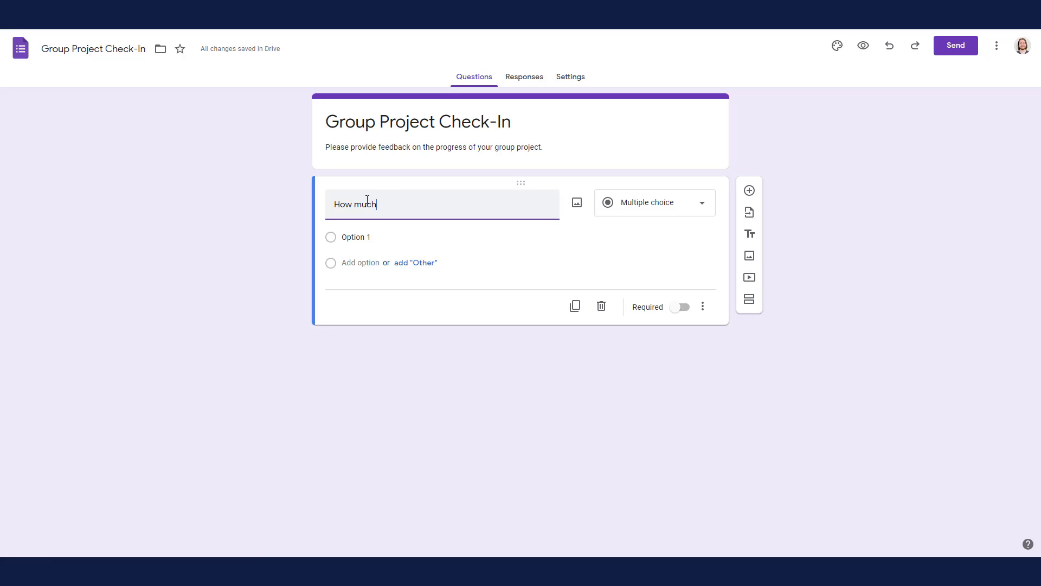
pyautogui.write(' progress has your group made on the assignment?')
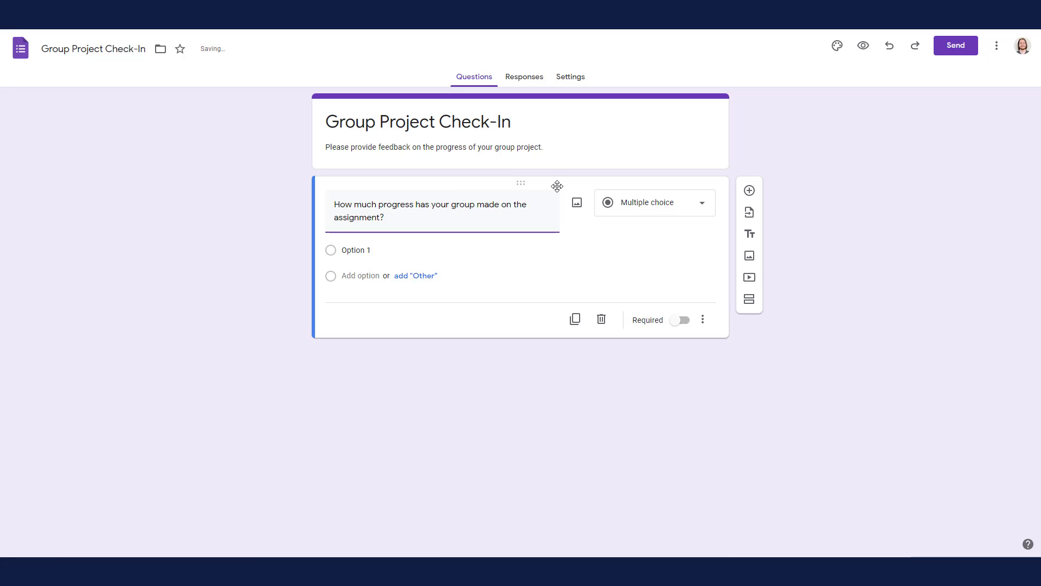
pyautogui.click(637, 205)
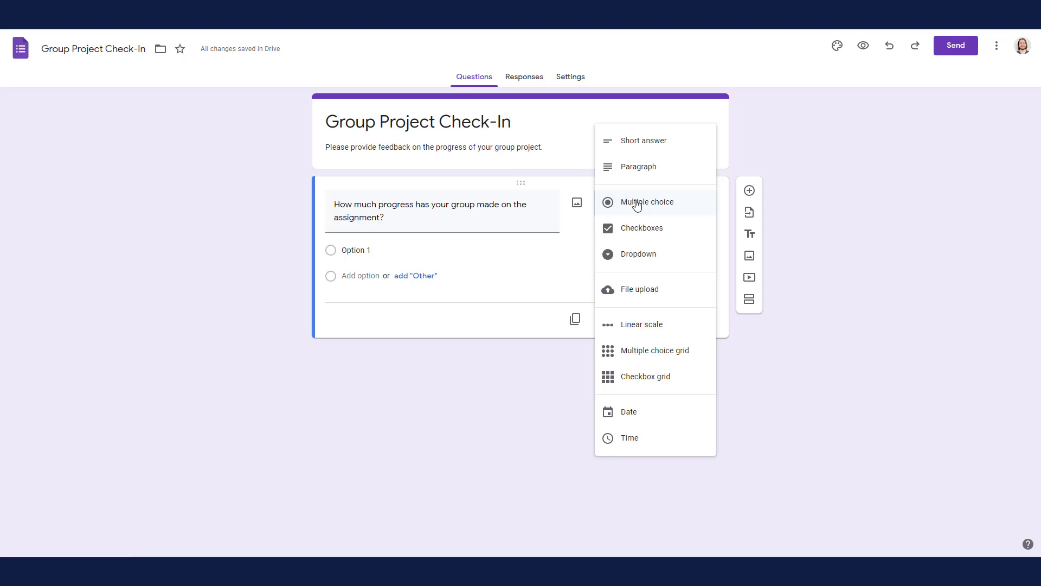
pyautogui.click(644, 140)
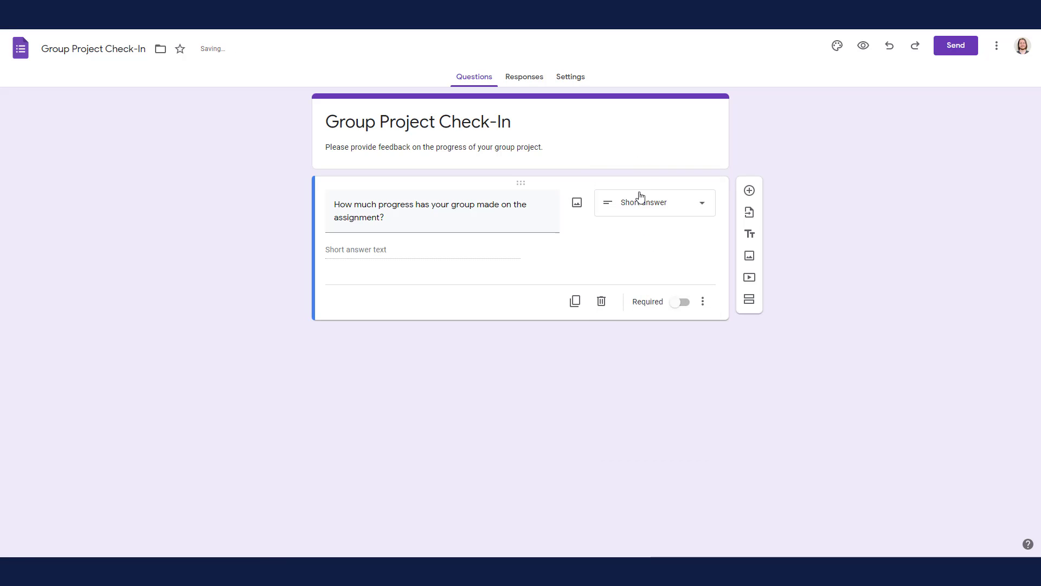
pyautogui.click(645, 204)
pyautogui.click(648, 247)
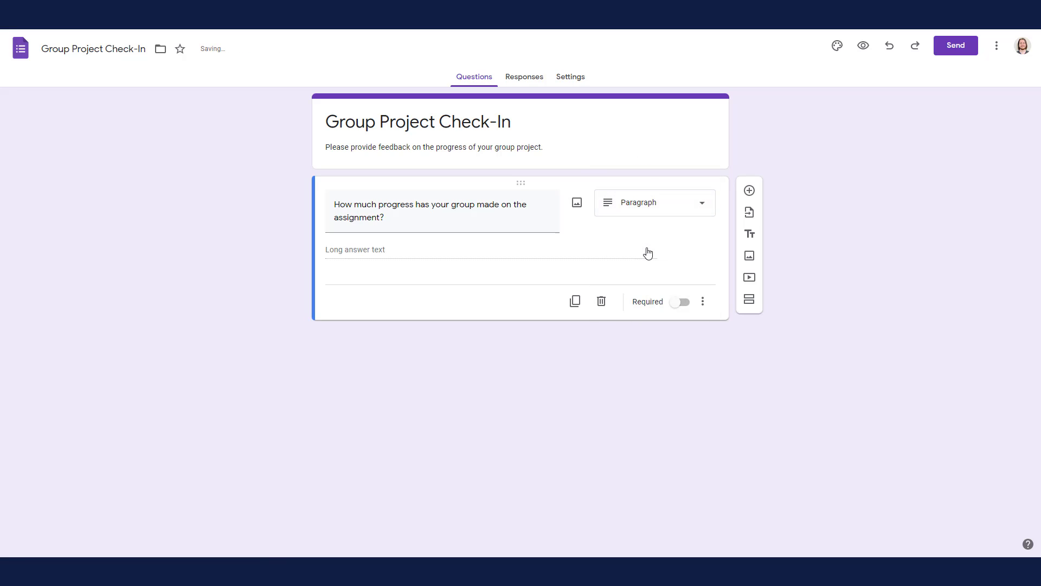
# Step: Add a second question, "Have you encountered any difficulties?", with a Paragraph answer
pyautogui.click(750, 191)
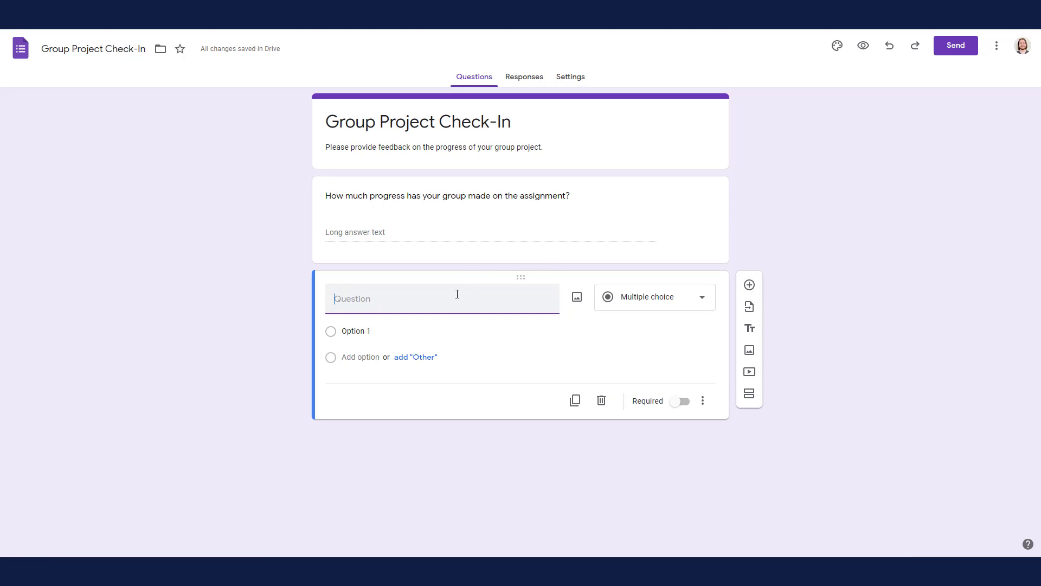
pyautogui.write('Have')
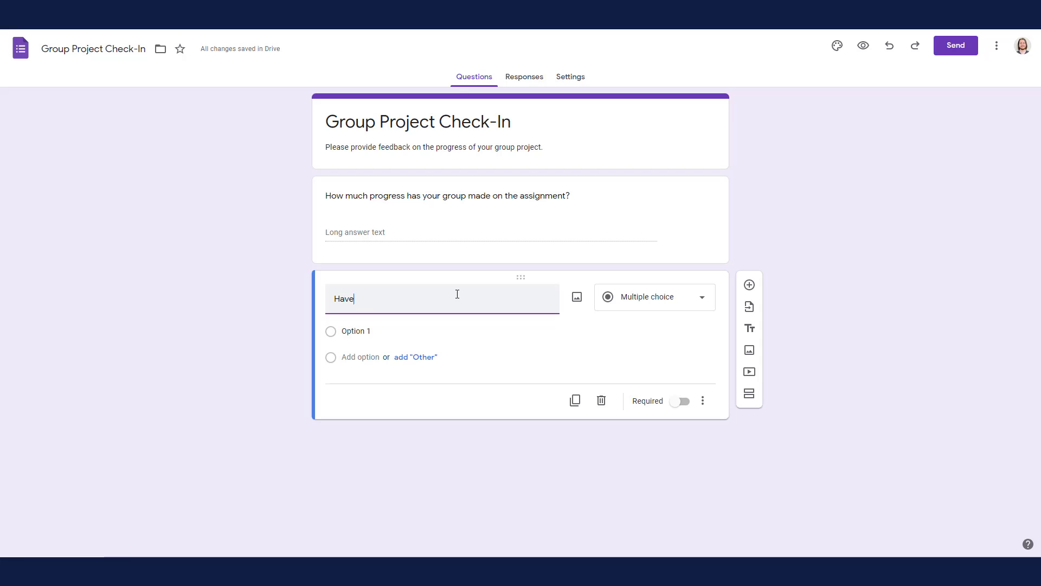
pyautogui.write(' you encountered any difficulties?')
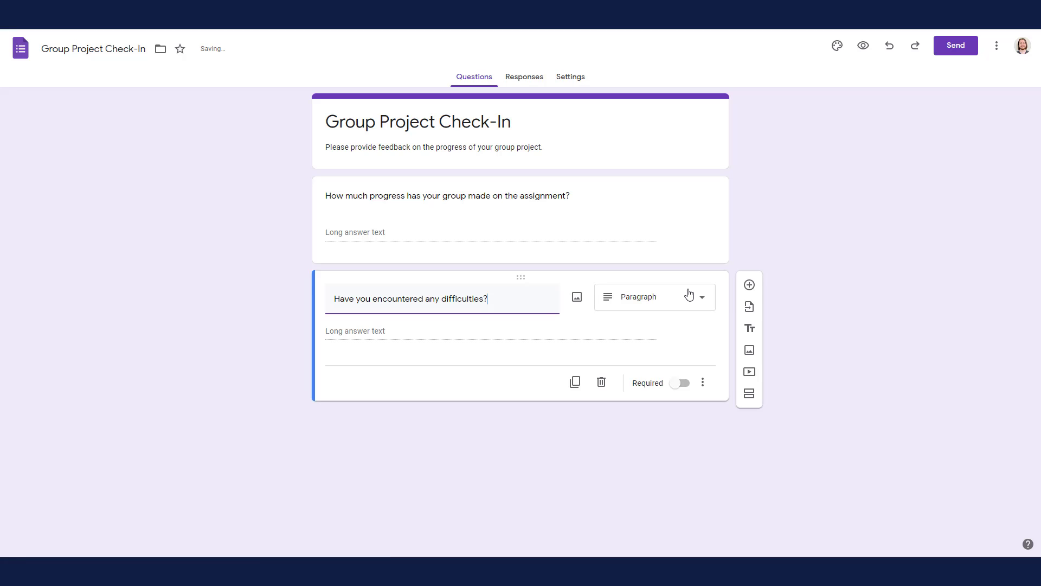
# Step: Add a Linear scale question, "How confident are you that your group will be able to meet the current deadline?"
pyautogui.click(749, 285)
pyautogui.write('How confident are you that your group will be able to meet the ')
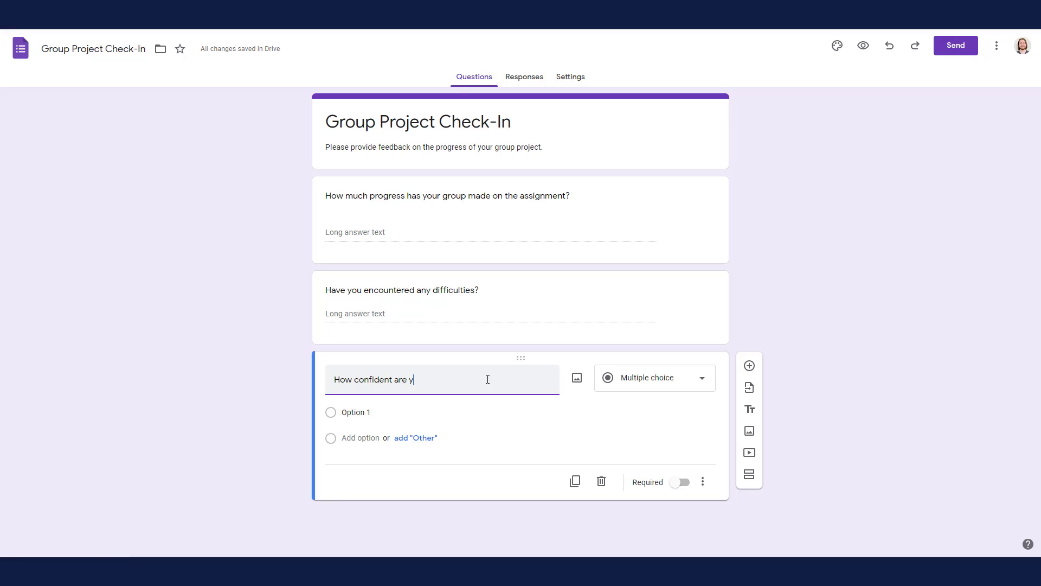
pyautogui.write('current deadline?')
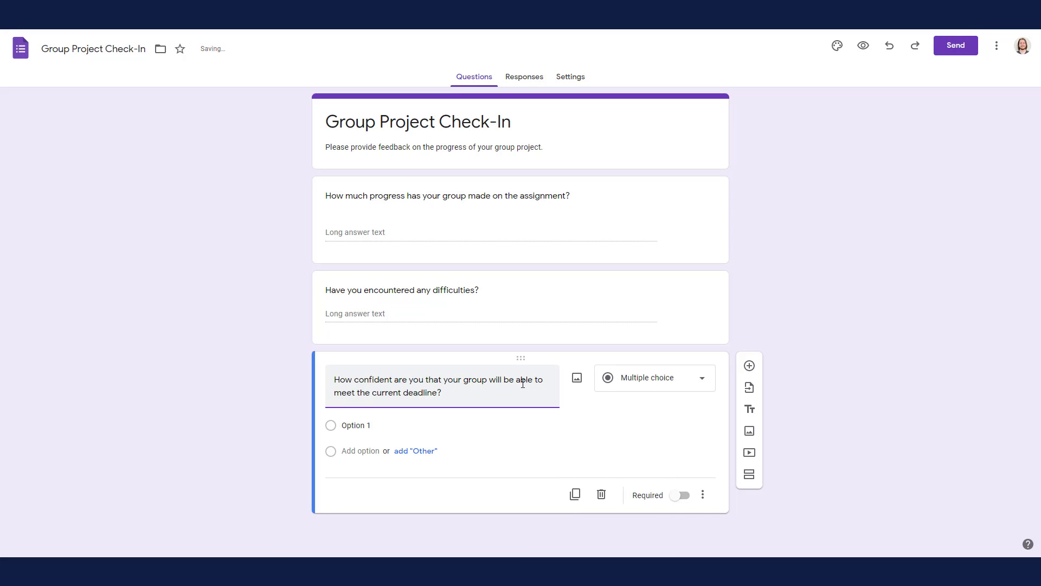
pyautogui.click(654, 388)
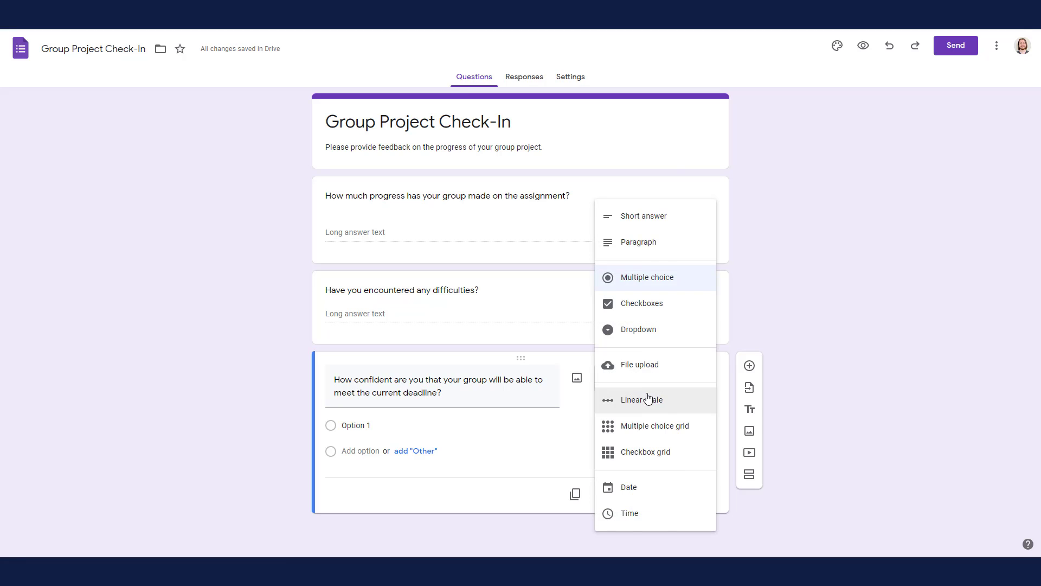
pyautogui.click(649, 400)
# Step: Set the confidence scale to 1 to 10, labelled "Not Confident at All" at 1 and "Extremely Confident" at 10
pyautogui.click(395, 431)
pyautogui.click(393, 504)
pyautogui.click(358, 465)
pyautogui.write('Not Co')
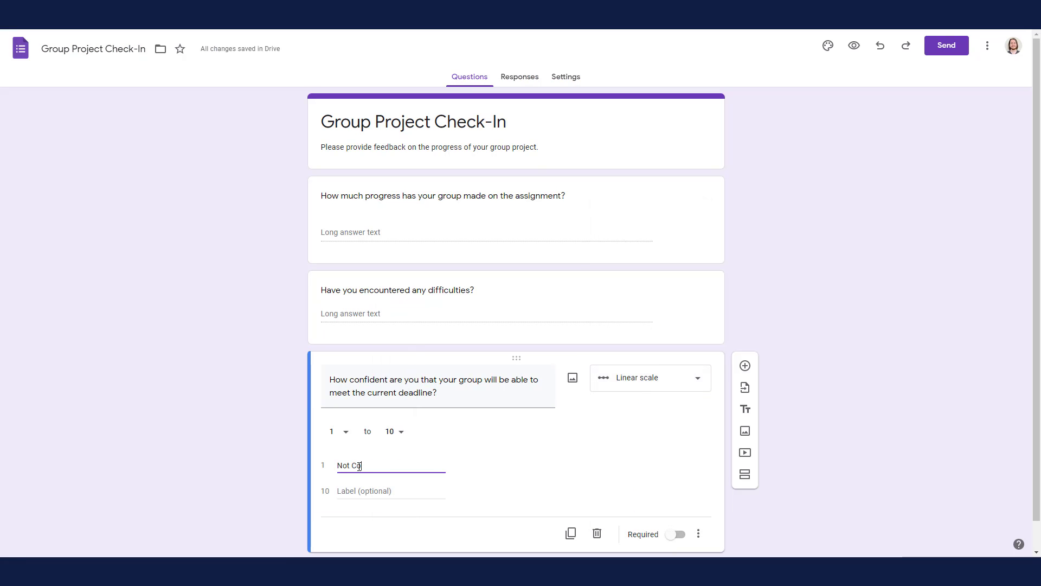
pyautogui.write('nfident at All')
pyautogui.press('Tab')
pyautogui.write('Extremely Confident')
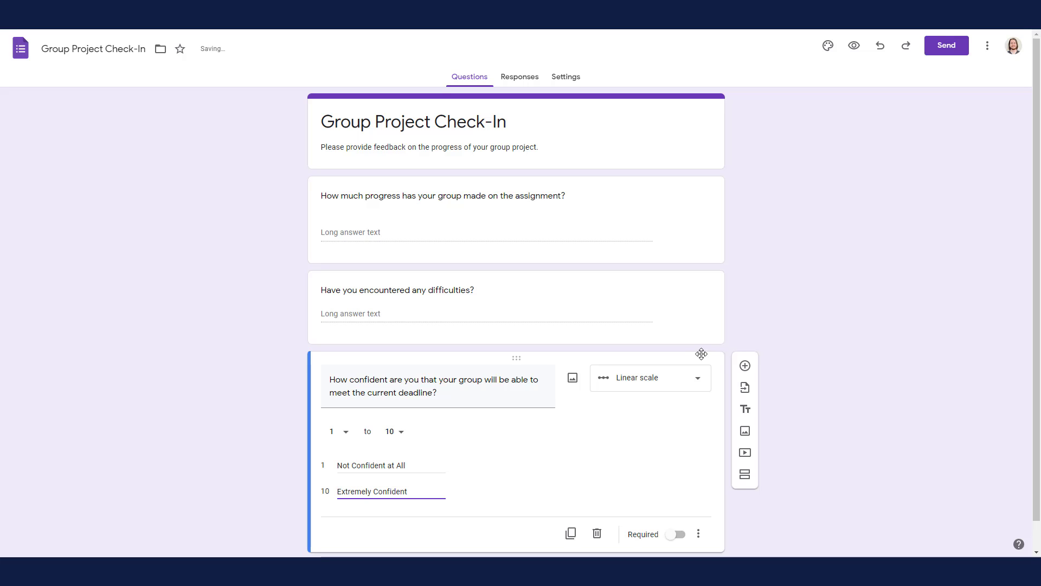
# Step: Preview the form as respondents see it, checking all three questions, and return to the editor
pyautogui.click(743, 332)
pyautogui.click(854, 47)
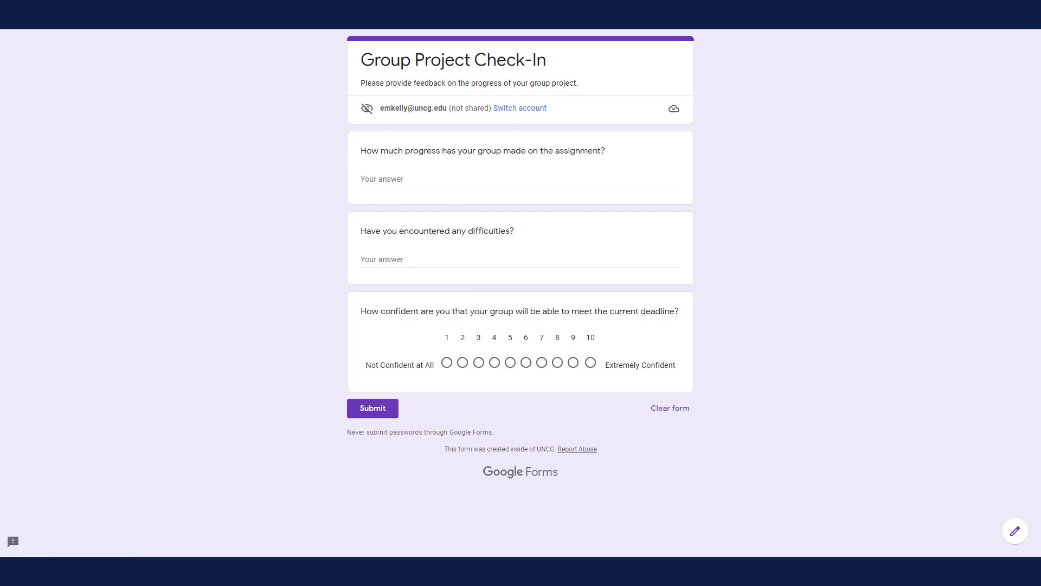
pyautogui.hotkey('ctrl', 'w')
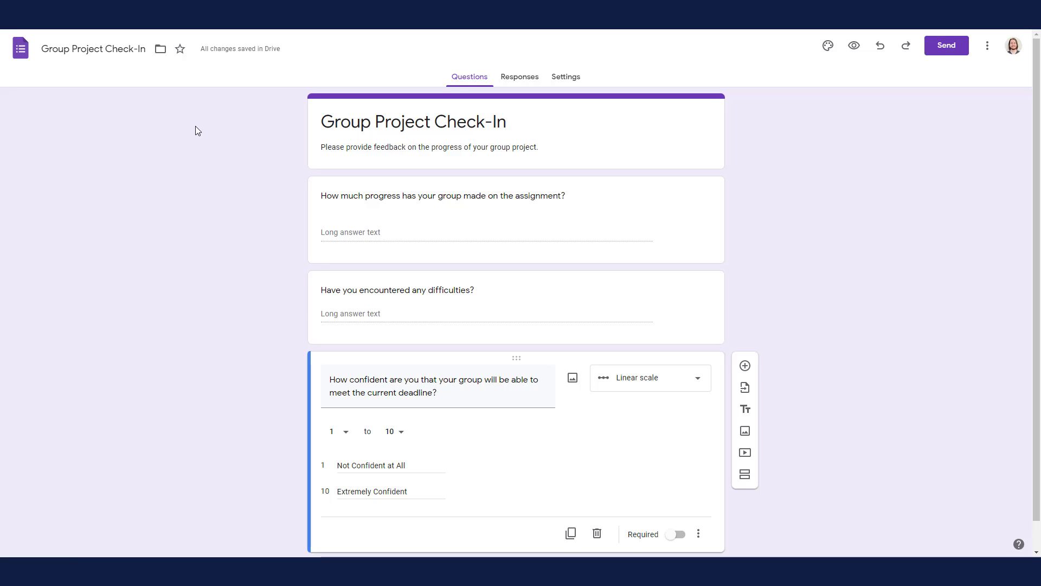
# Step: Enable collecting email addresses in the form's response settings and send responders a copy of their response When requested
pyautogui.click(554, 79)
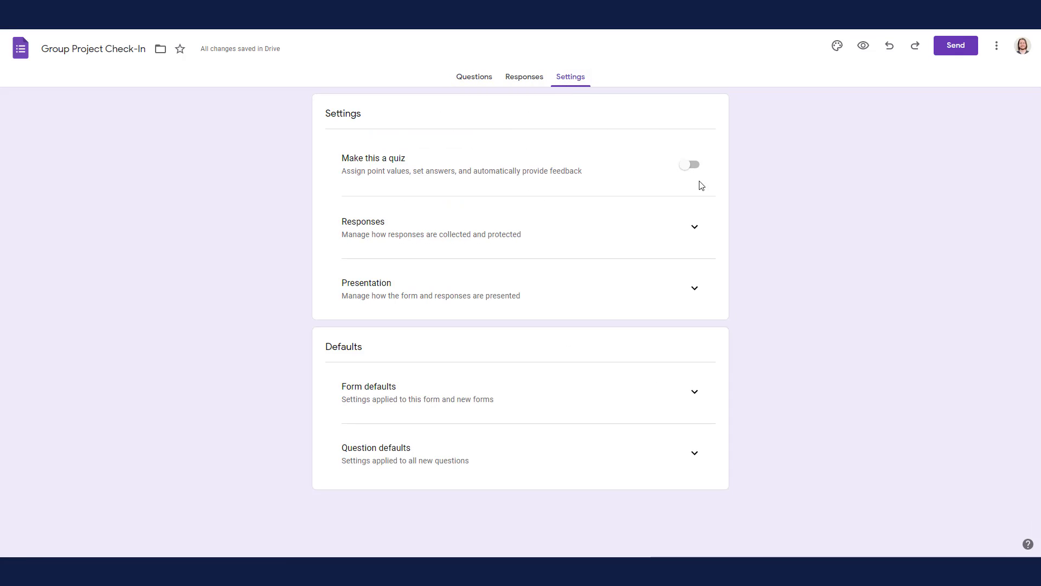
pyautogui.click(702, 231)
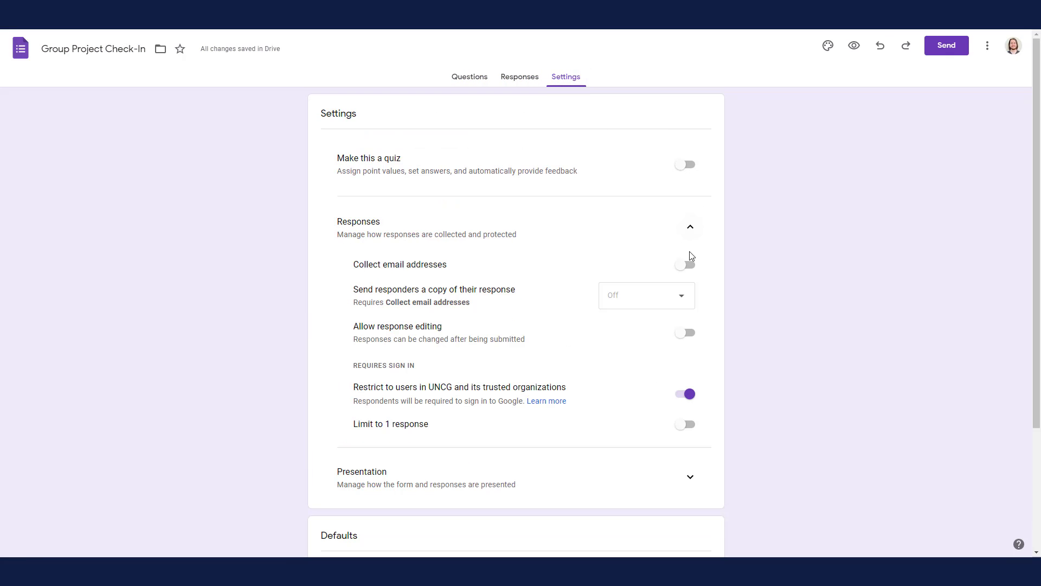
pyautogui.click(687, 266)
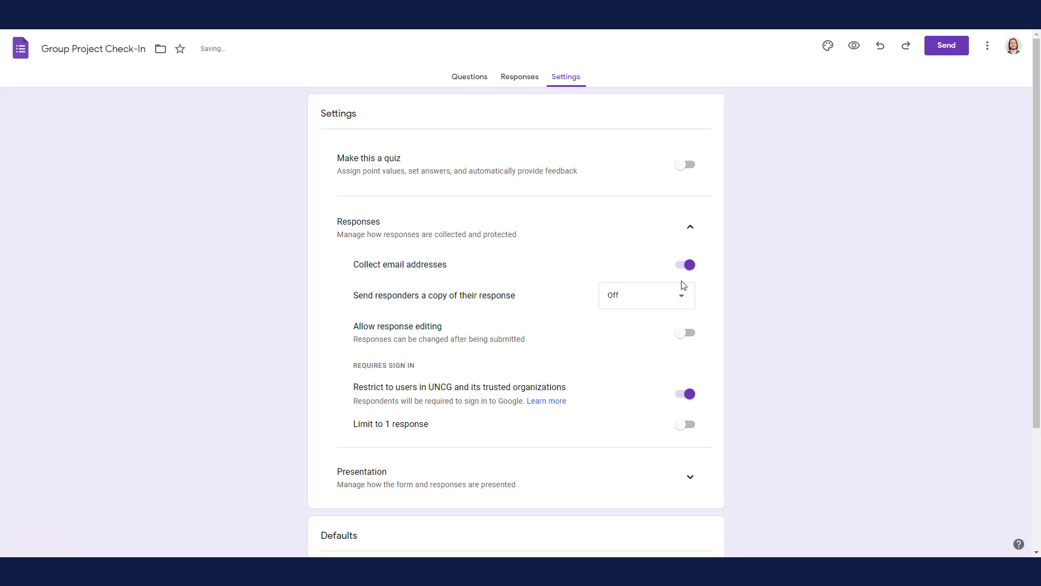
pyautogui.click(680, 298)
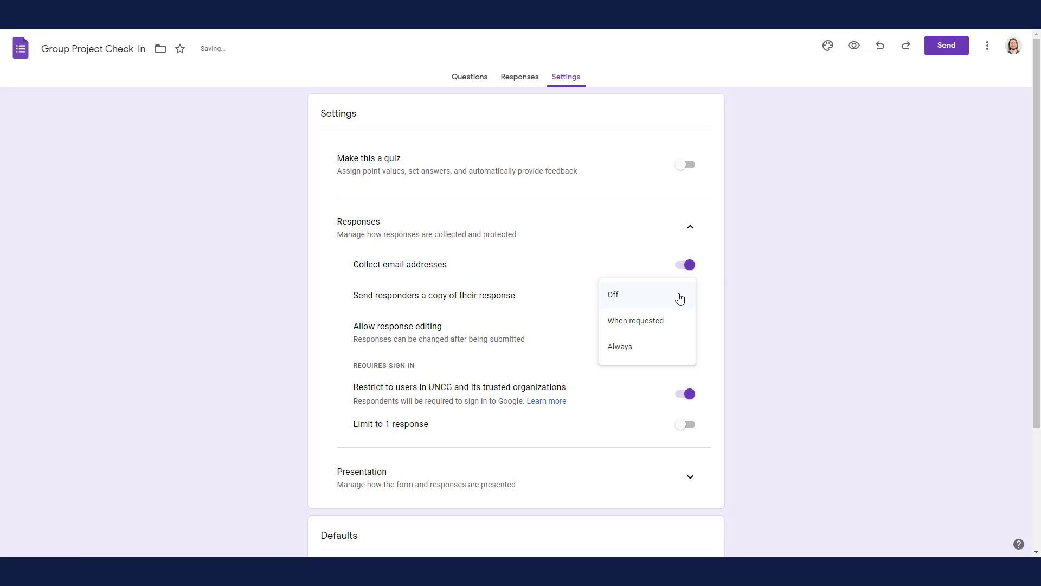
pyautogui.click(669, 322)
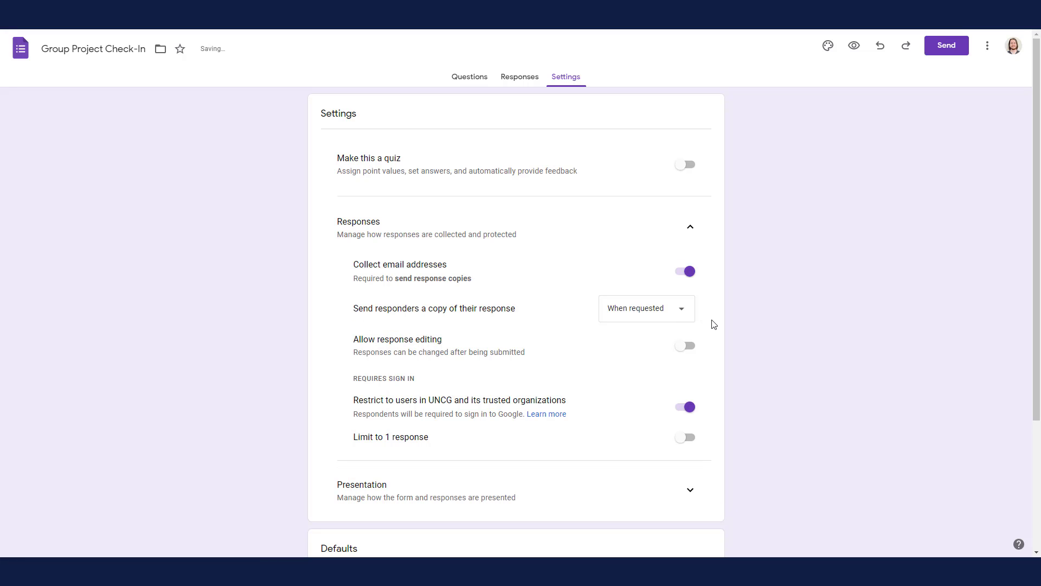
# Step: Limit each respondent to 1 response in the form's response settings
pyautogui.click(690, 435)
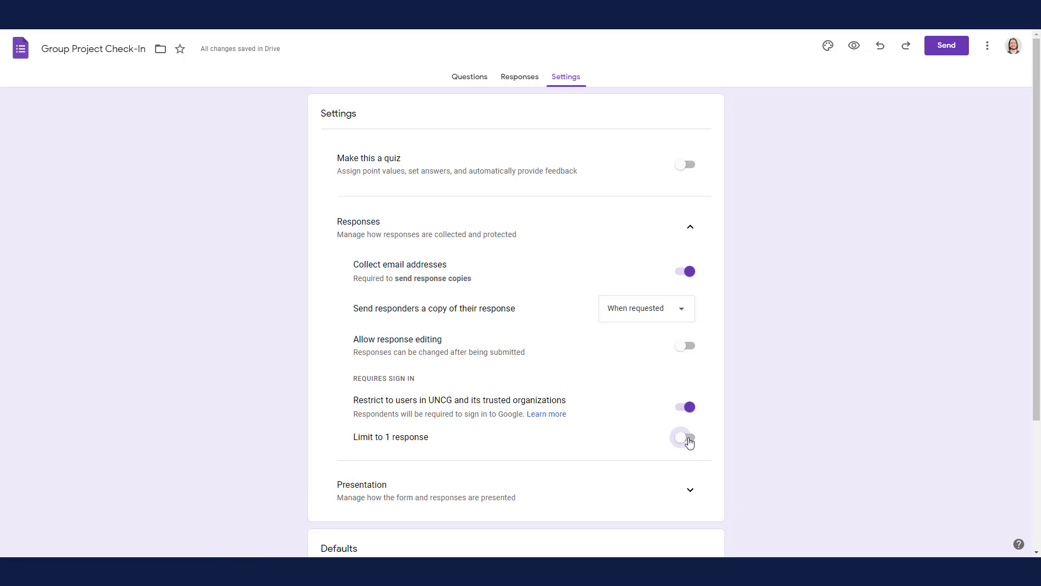
pyautogui.scroll(-1, 712, 420)
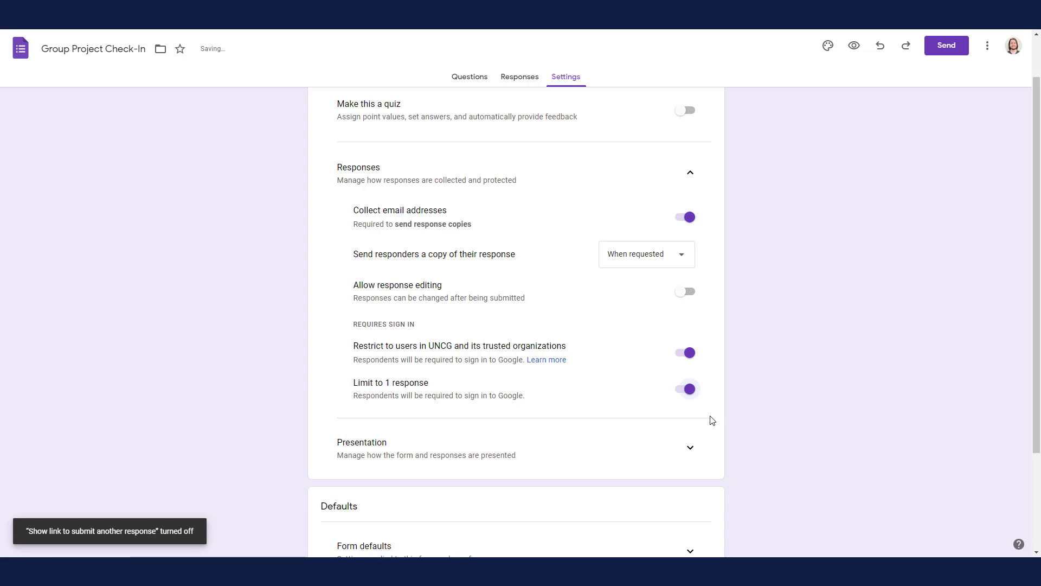
# Step: Copy the form's embed HTML code from its send options
pyautogui.scroll(-3, 712, 420)
pyautogui.scroll(4, 712, 420)
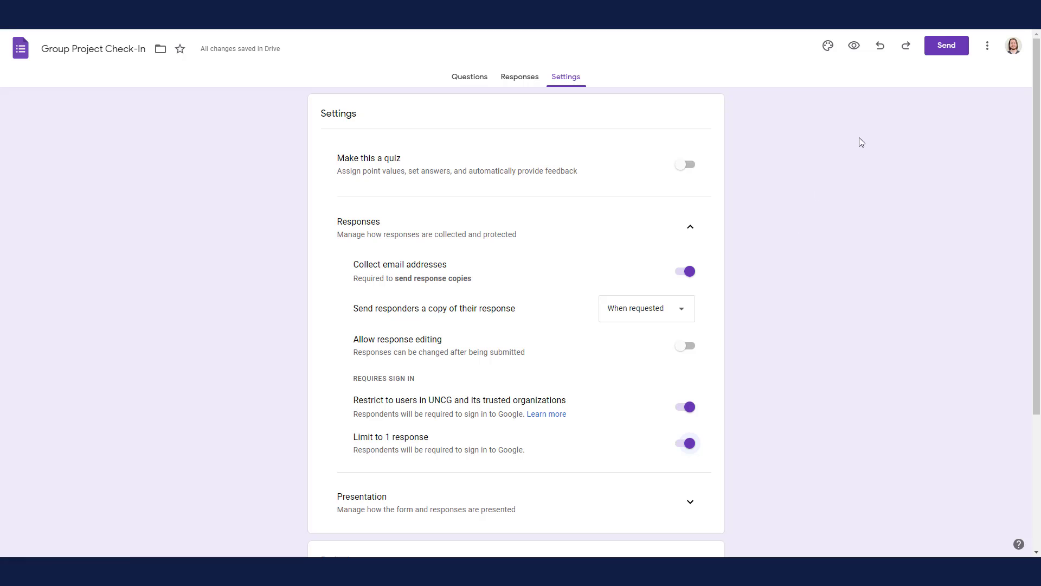
pyautogui.click(942, 48)
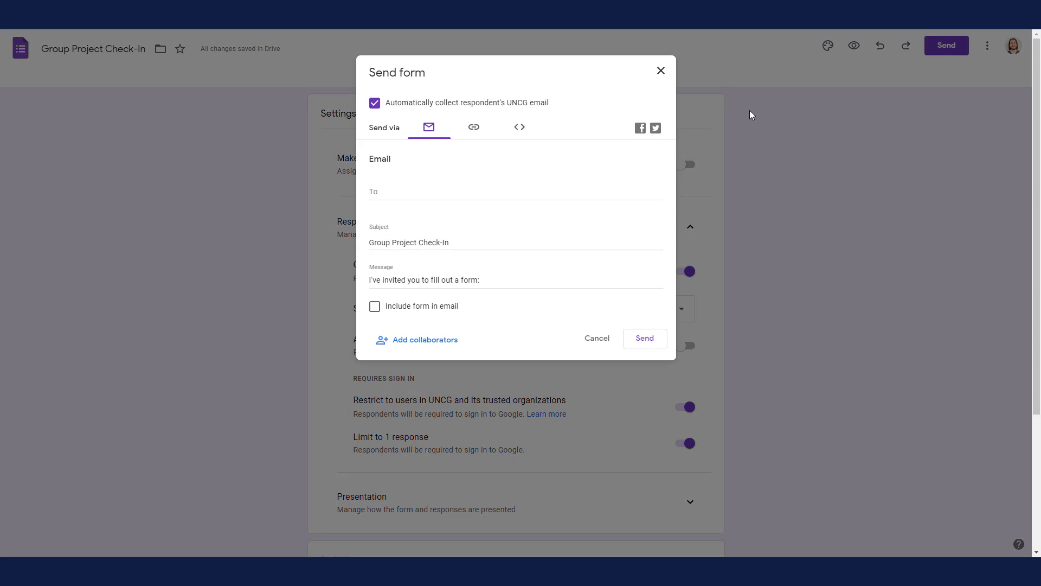
pyautogui.click(519, 128)
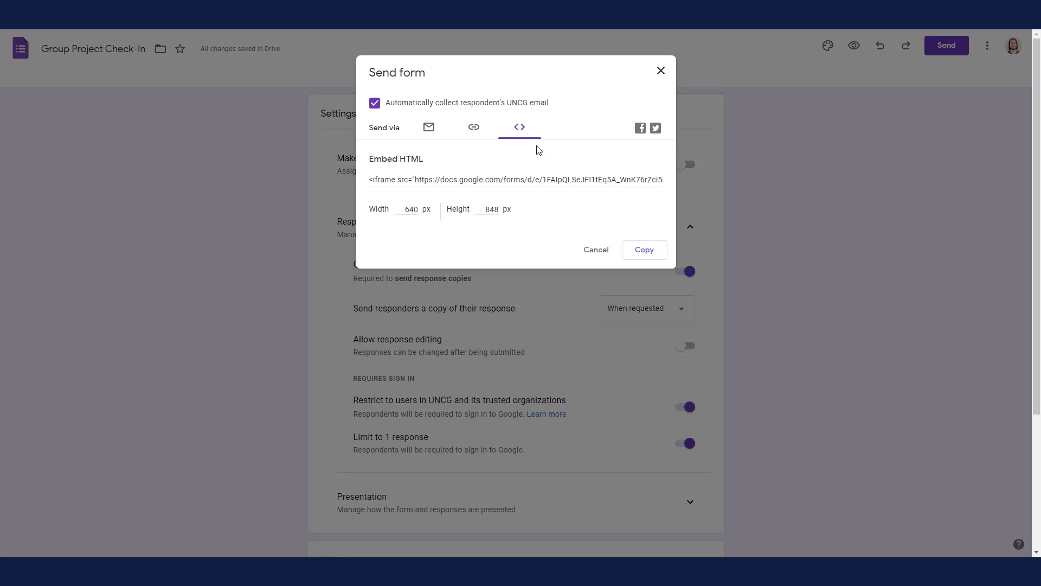
pyautogui.click(638, 248)
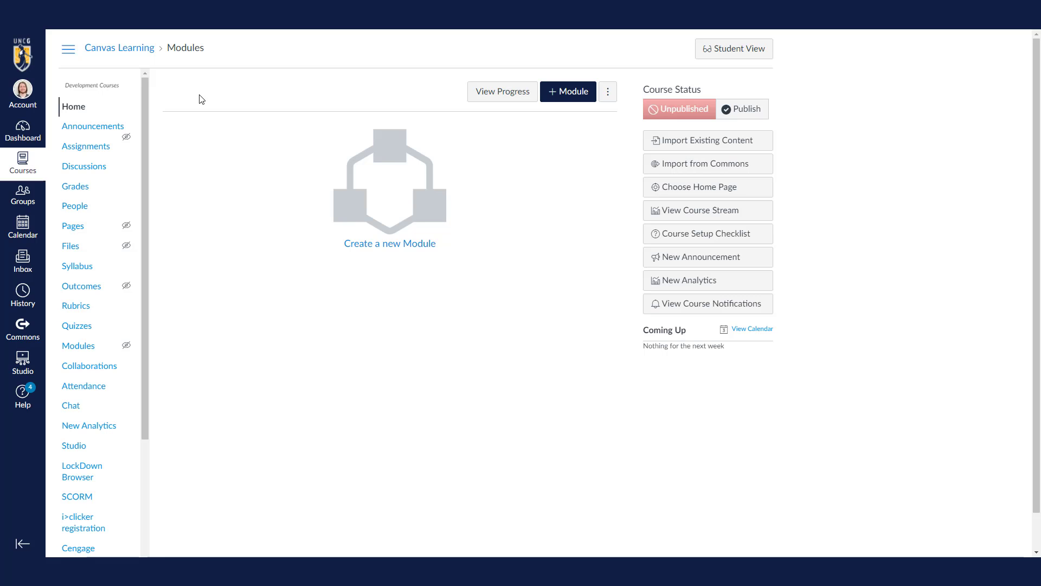
# Step: Switch to the Canvas course and start a new page titled "Group Project Check-In Survey"
pyautogui.click(76, 226)
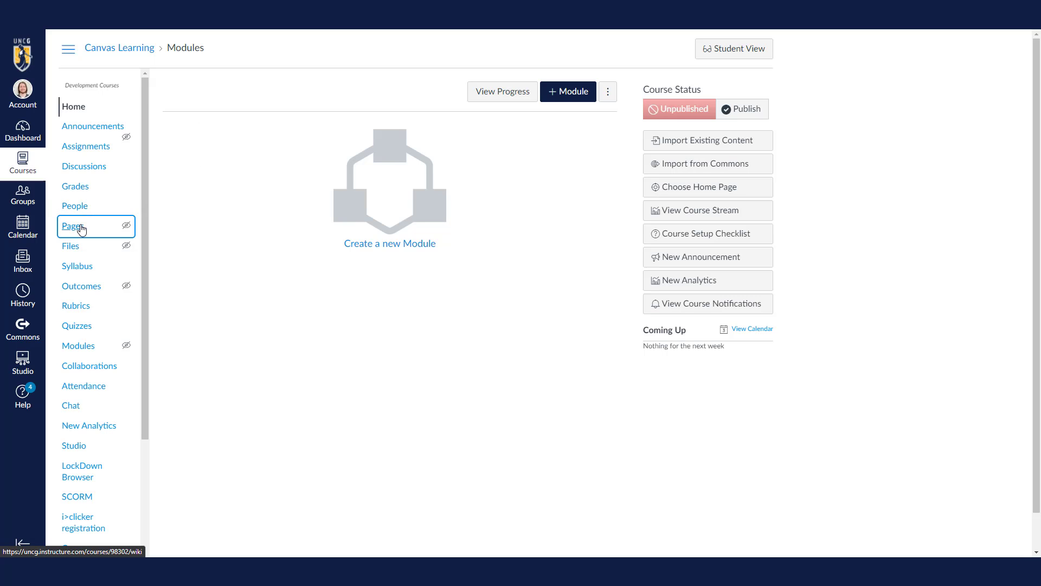
pyautogui.click(719, 99)
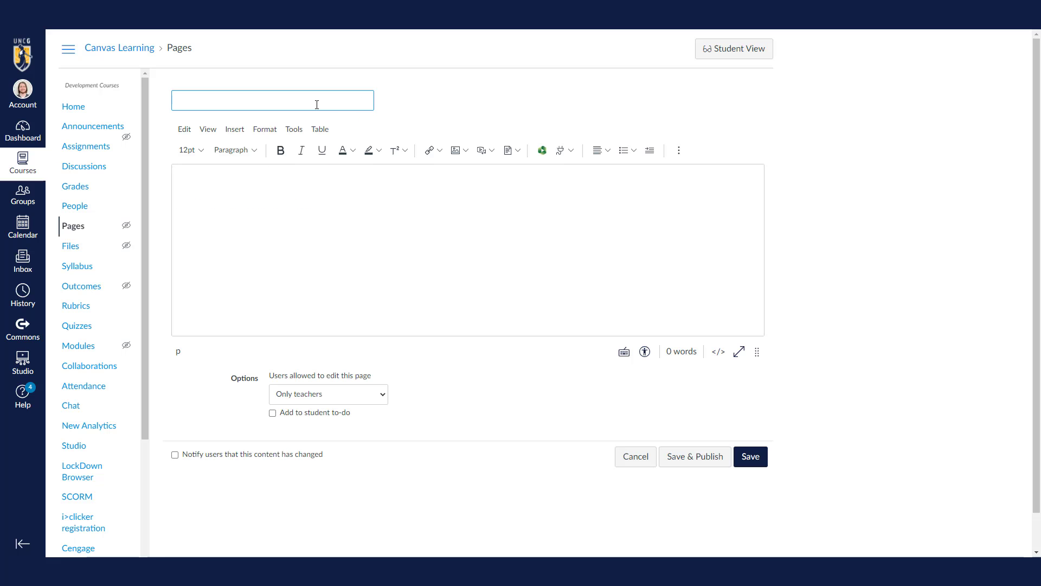
pyautogui.write('Group Project Check-In Survey')
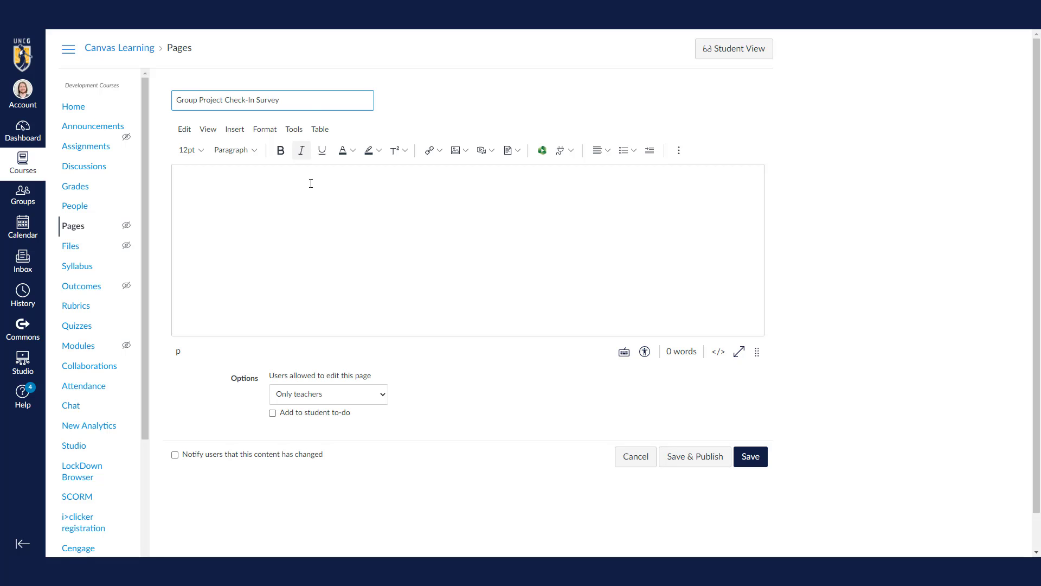
# Step: Paste the form's embed code into the page body as raw HTML and save the page
pyautogui.click(308, 203)
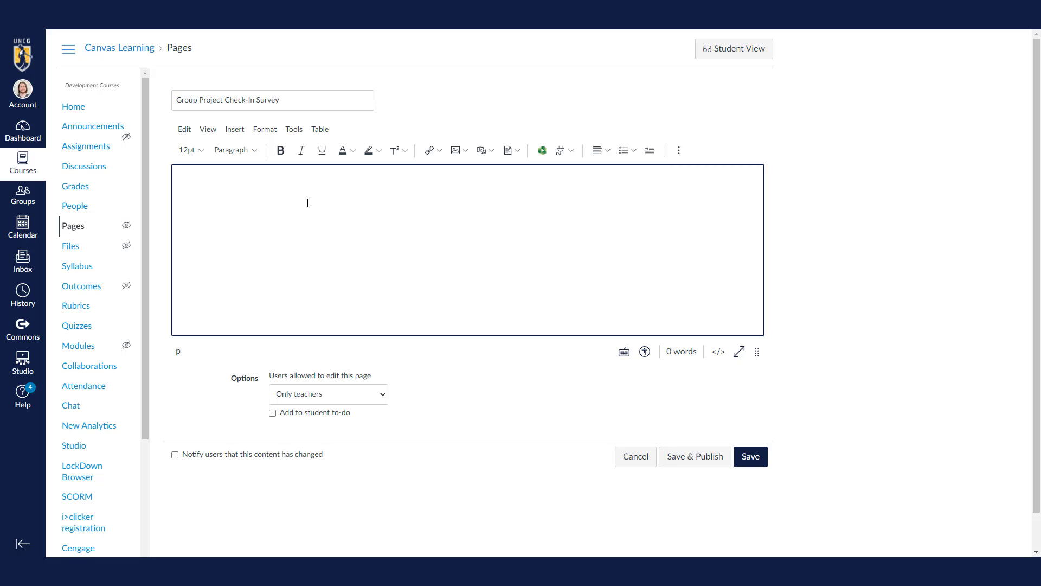
pyautogui.click(719, 351)
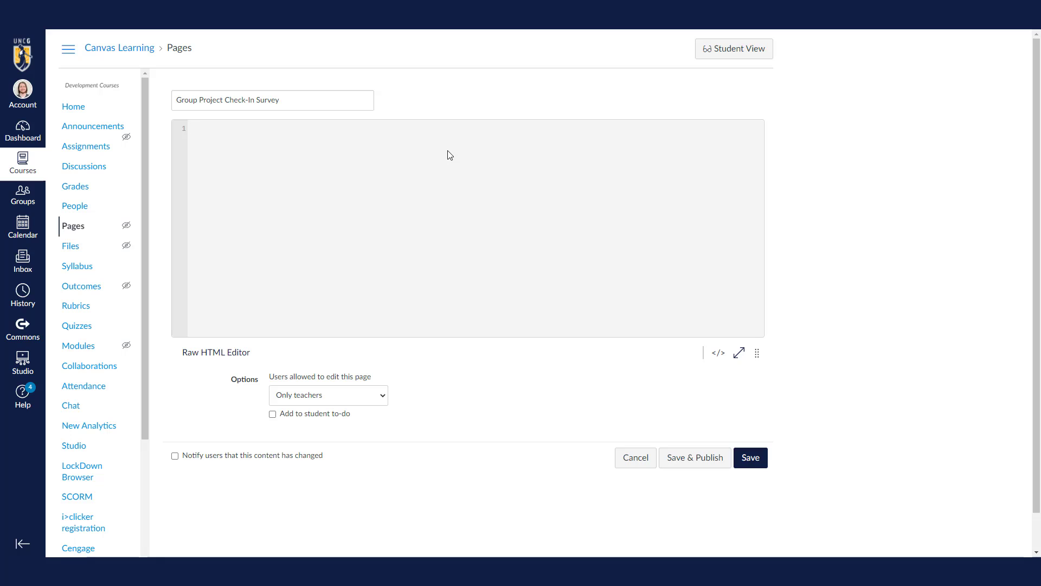
pyautogui.hotkey('ctrl', 'v')
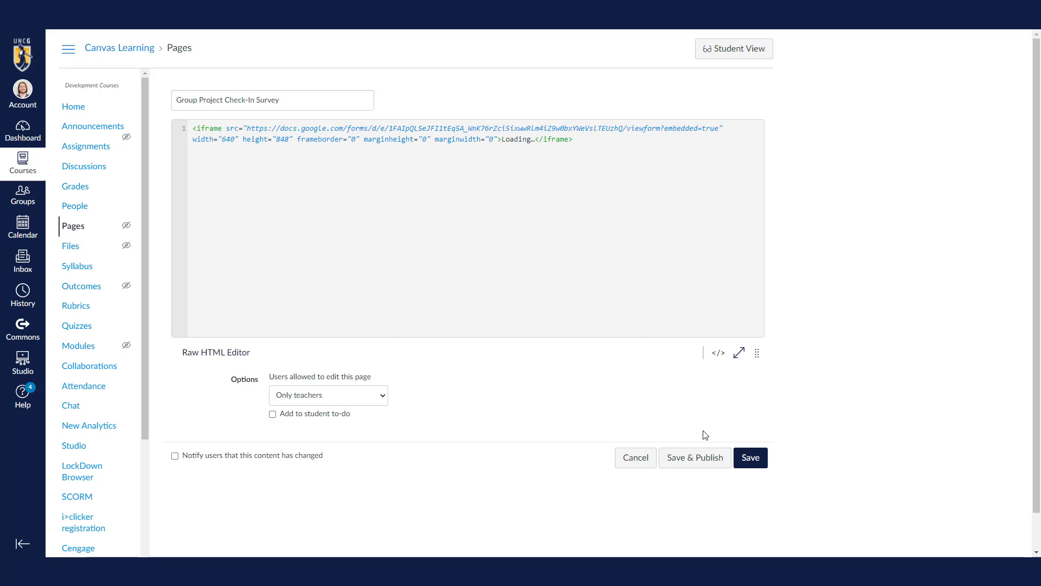
pyautogui.click(751, 459)
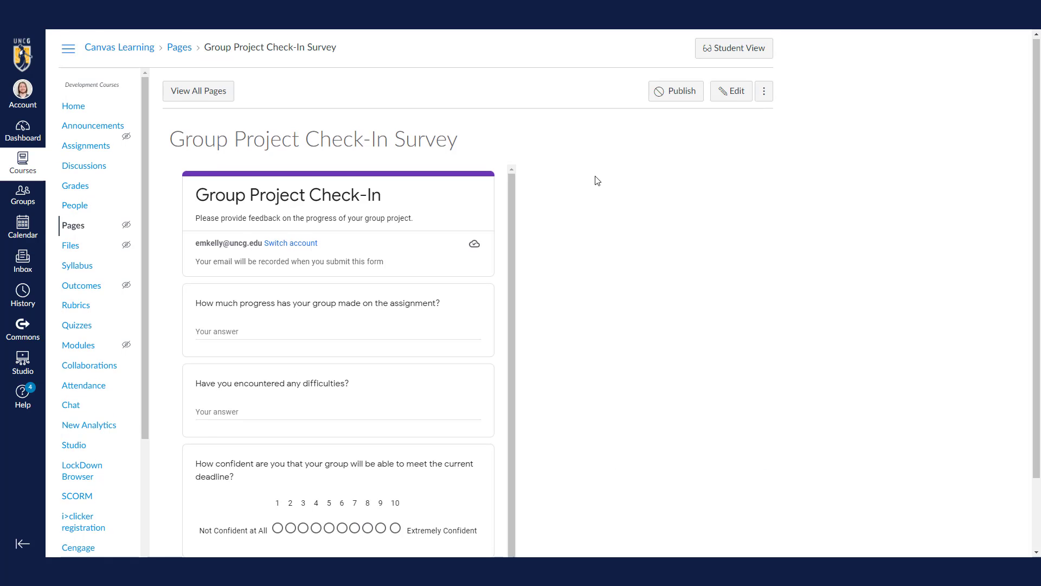
# Step: Check the embedded form on the saved page, then reopen the page for editing and save and publish it
pyautogui.scroll(-2, 597, 180)
pyautogui.scroll(2, 596, 179)
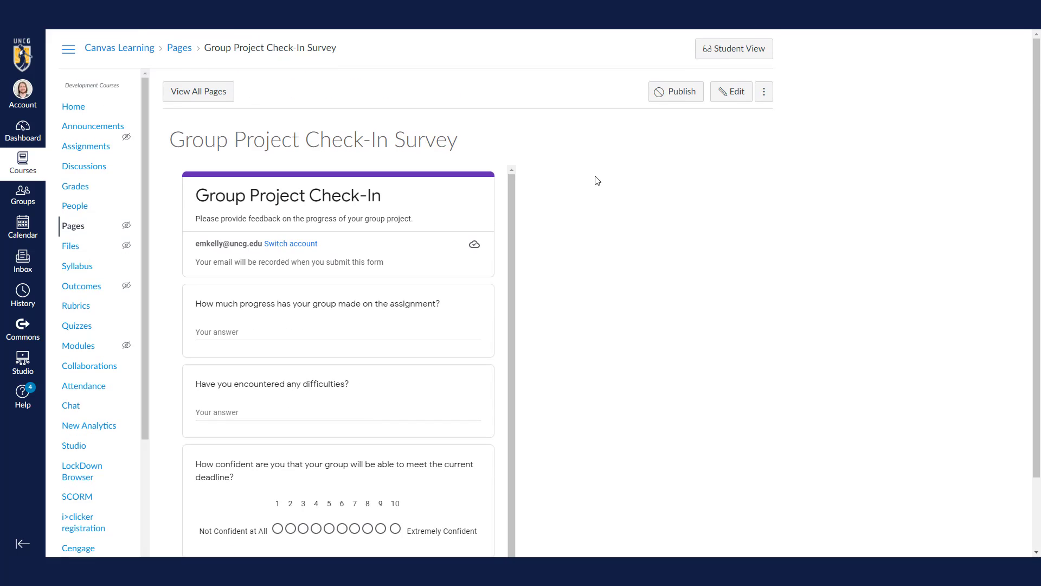
pyautogui.click(729, 92)
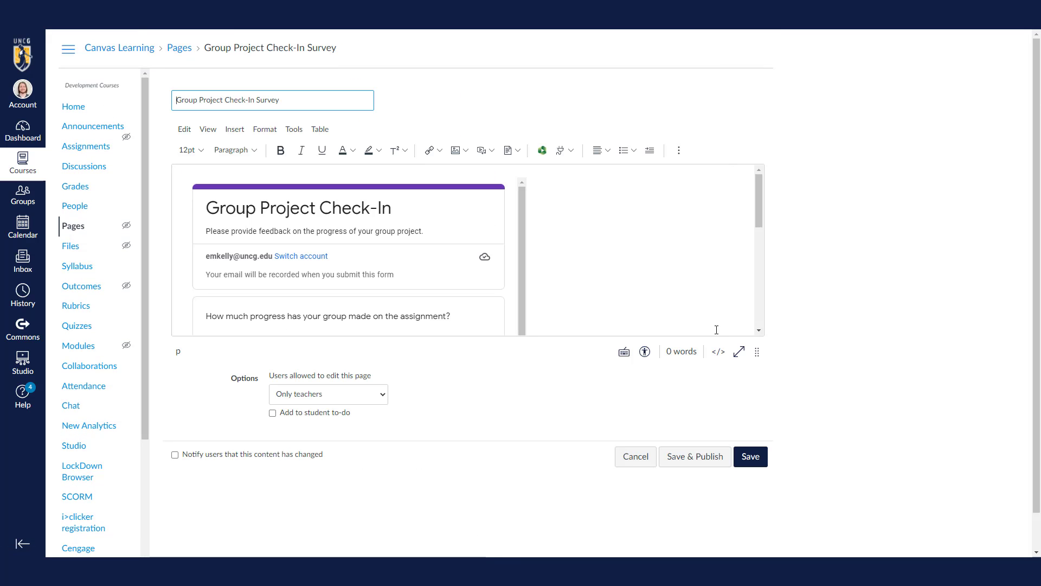
pyautogui.click(704, 458)
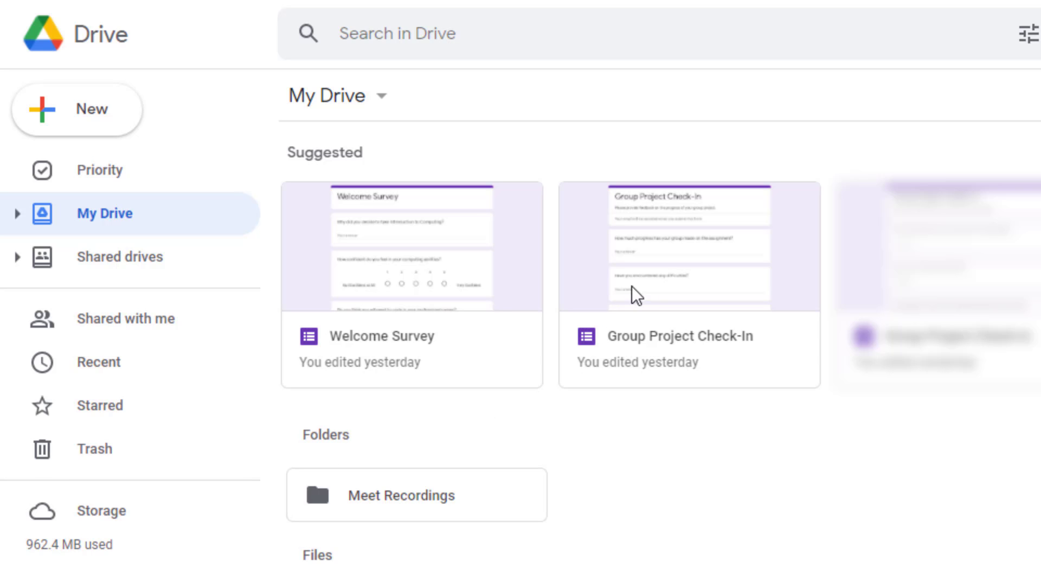
# Step: Open the Group Project Check-In form from Google Drive and review the summary of its responses
pyautogui.doubleClick(665, 266)
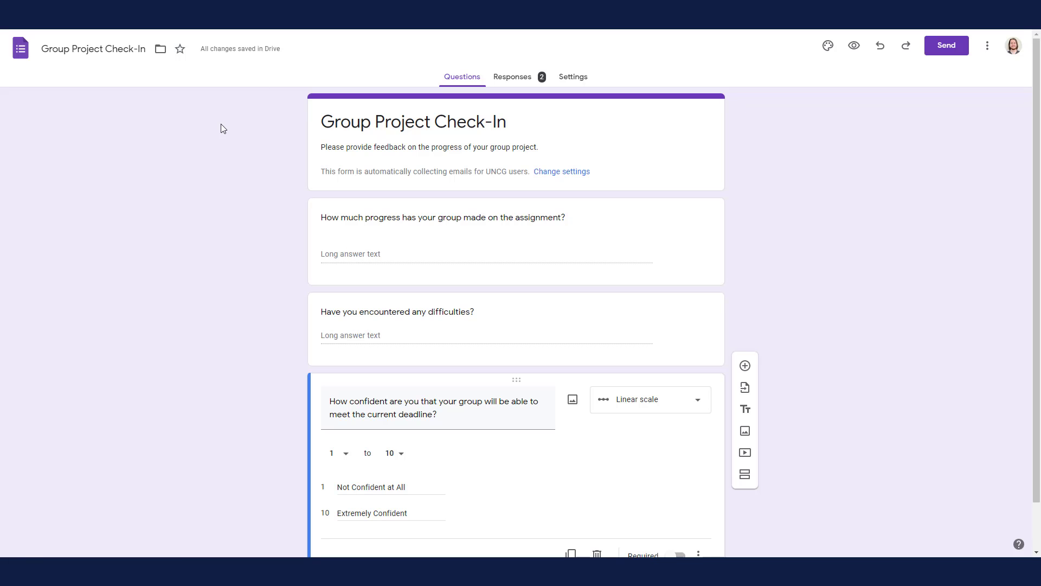
pyautogui.click(515, 83)
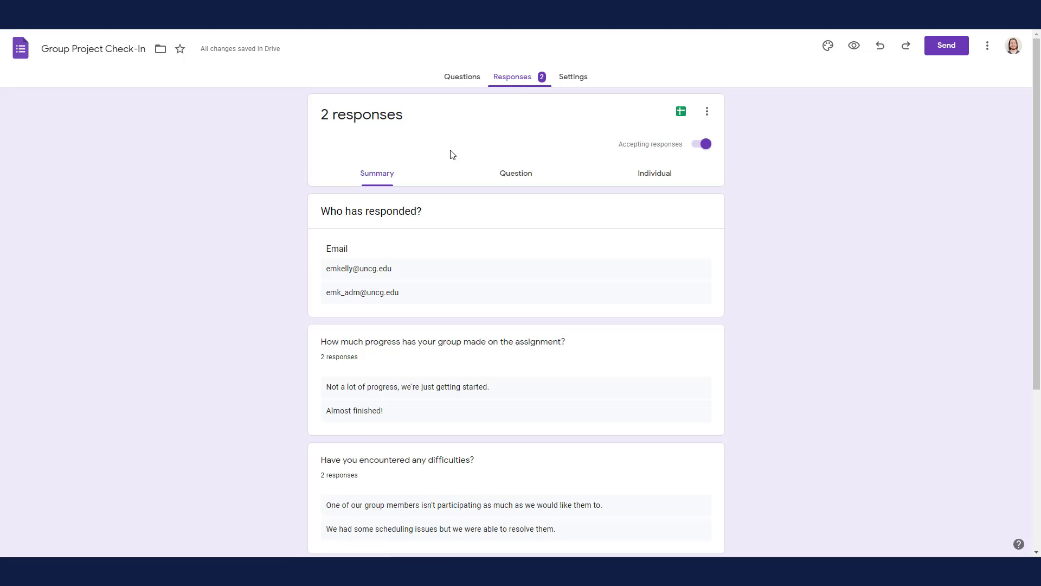
pyautogui.scroll(-2, 262, 199)
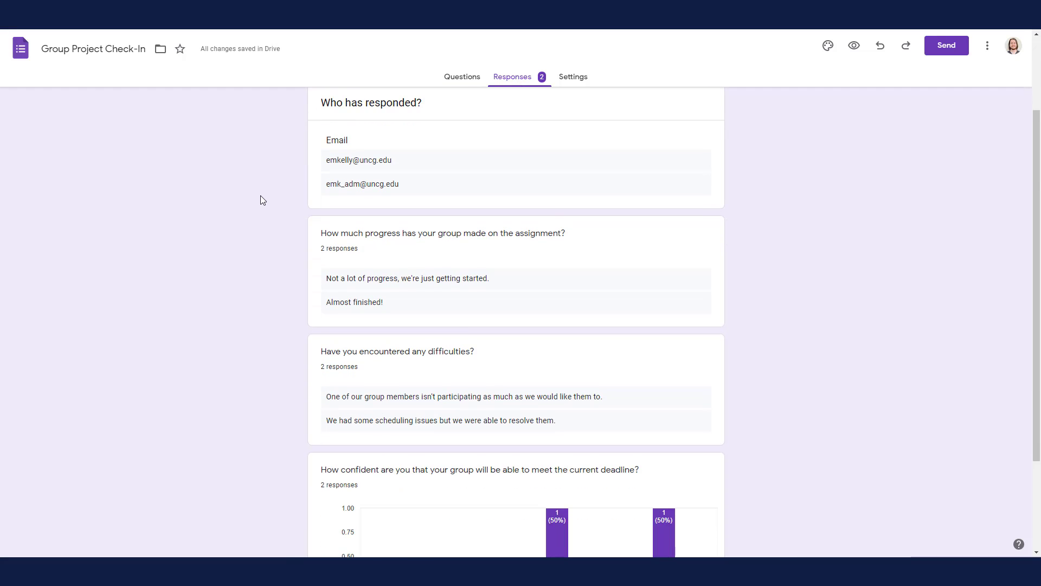
pyautogui.scroll(-3, 262, 200)
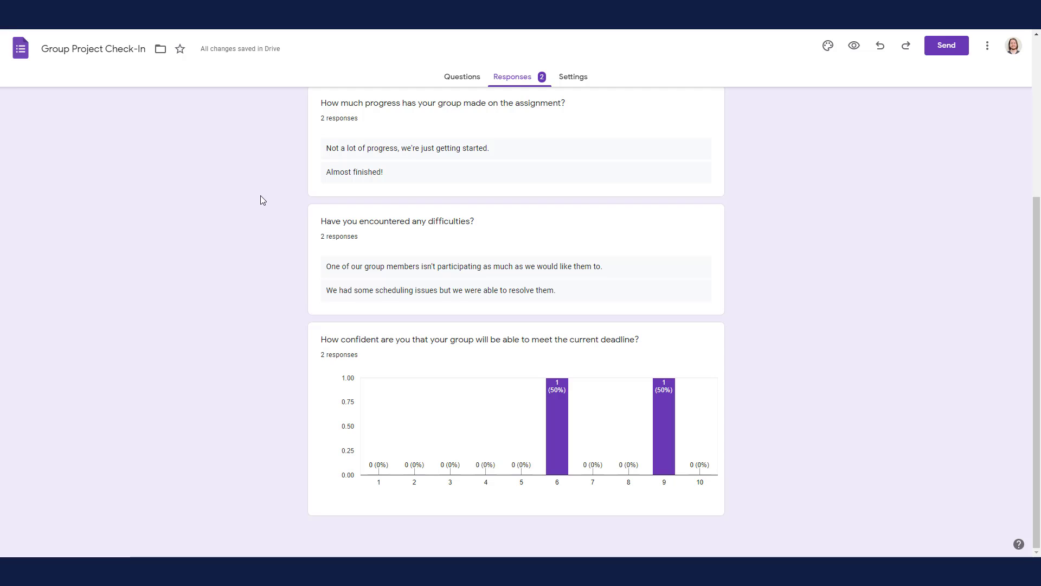
pyautogui.scroll(5, 262, 199)
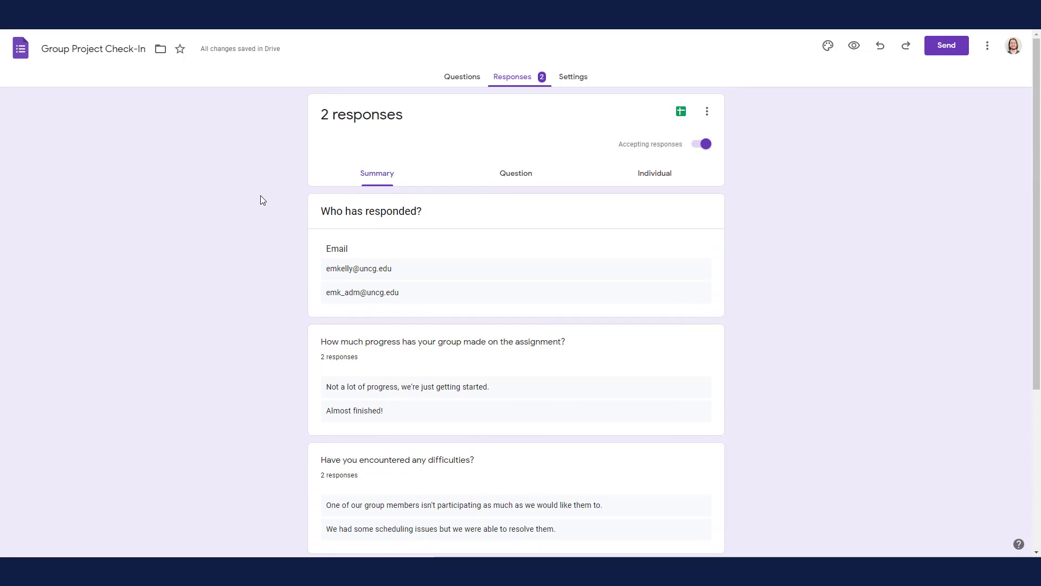
# Step: Review the form's responses question by question, going through all three questions
pyautogui.click(515, 177)
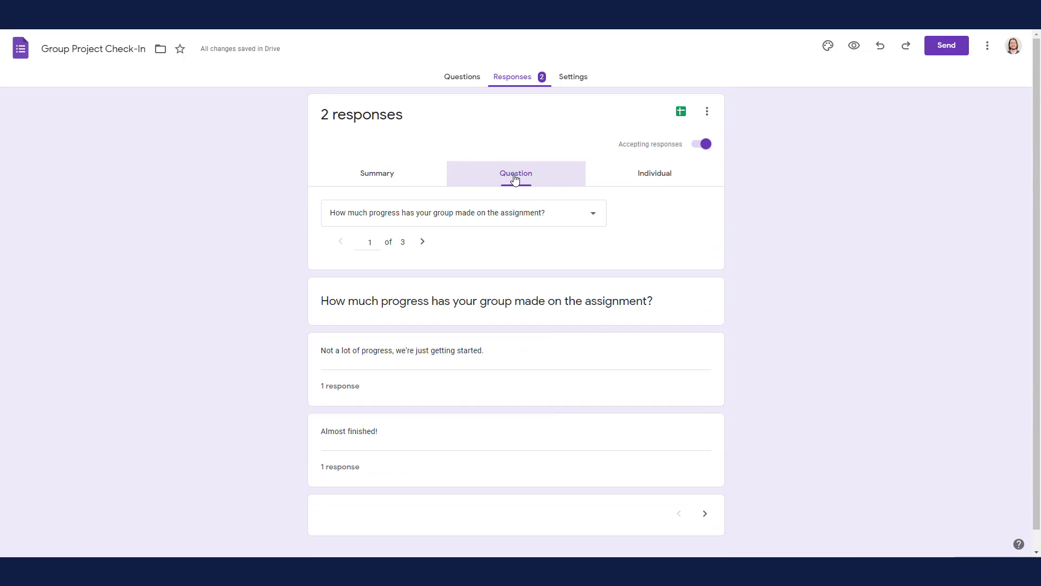
pyautogui.click(416, 243)
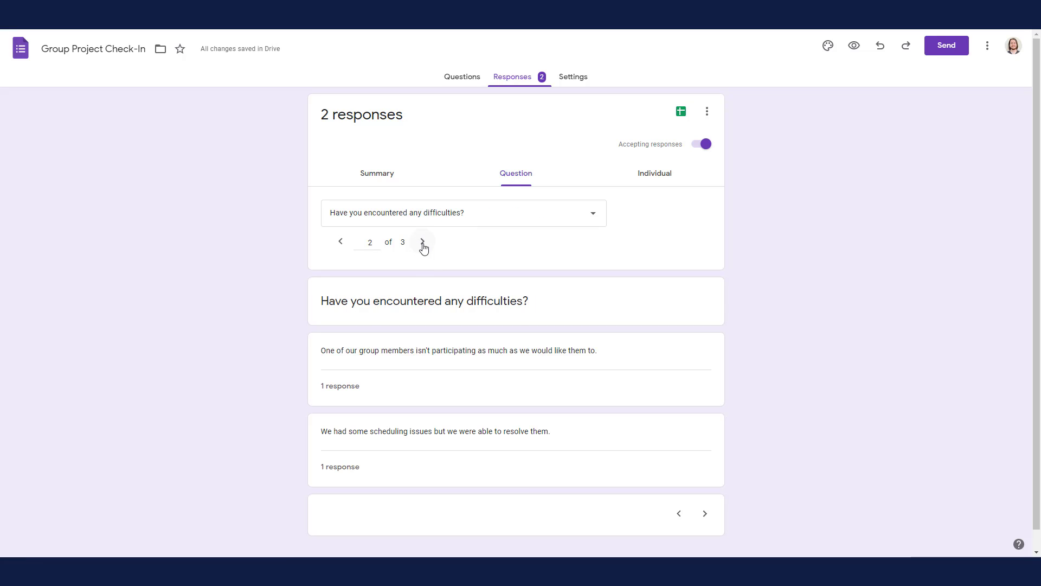
pyautogui.click(423, 244)
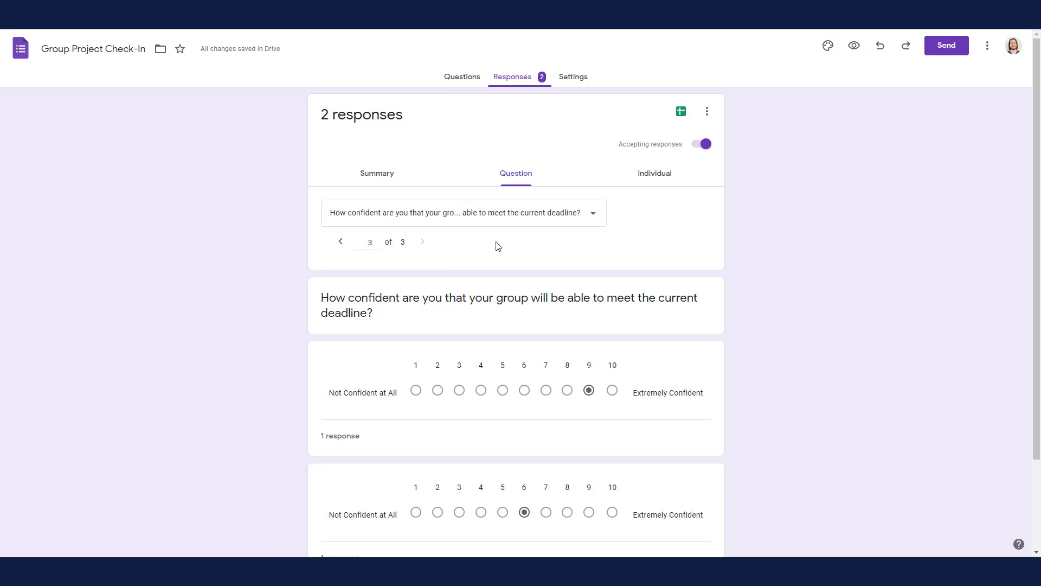
# Step: Review the individual submissions, reading the first respondent's answers and then the second respondent's
pyautogui.click(653, 182)
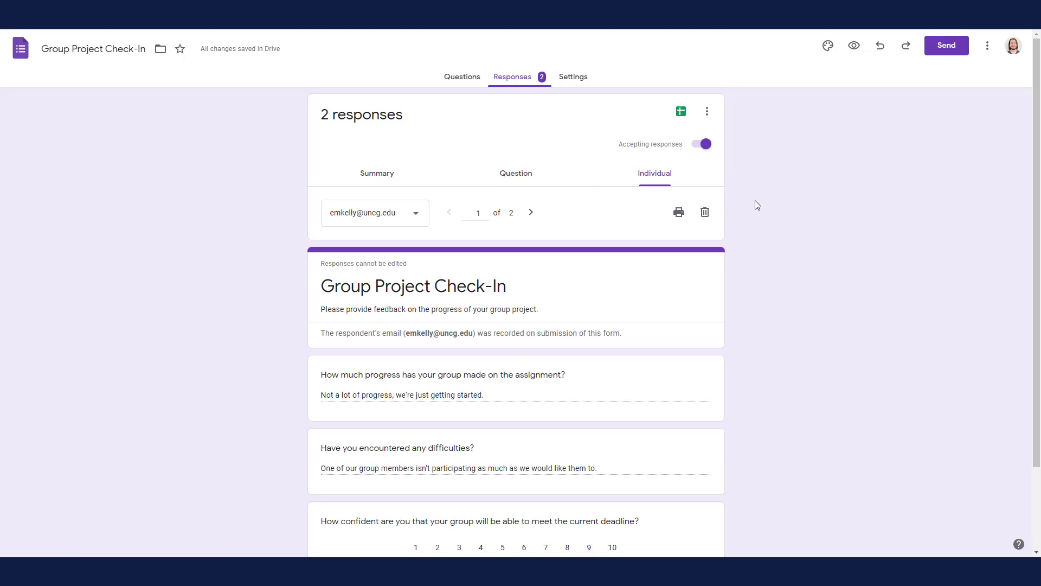
pyautogui.scroll(-3, 757, 205)
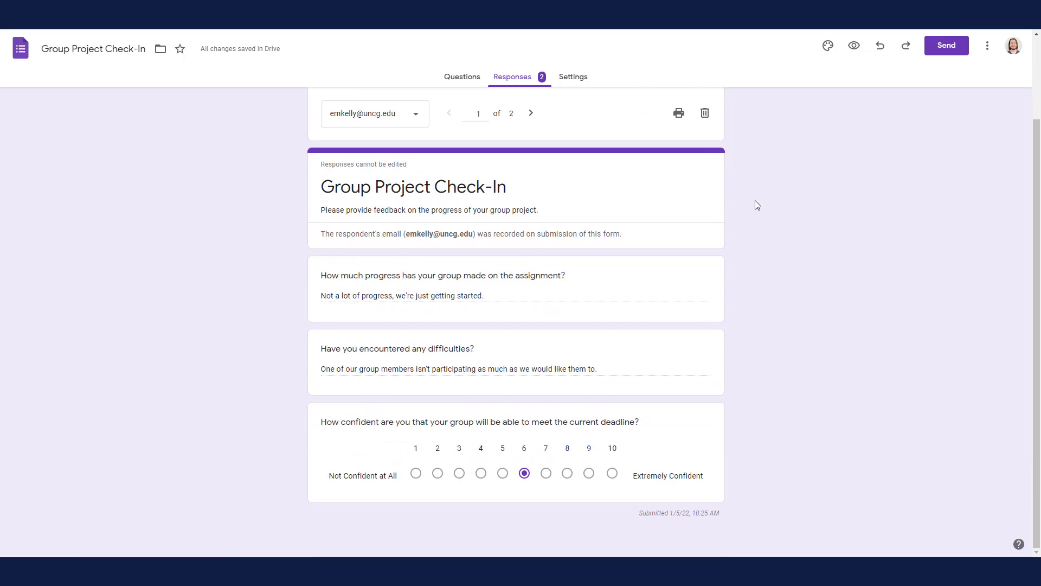
pyautogui.click(416, 113)
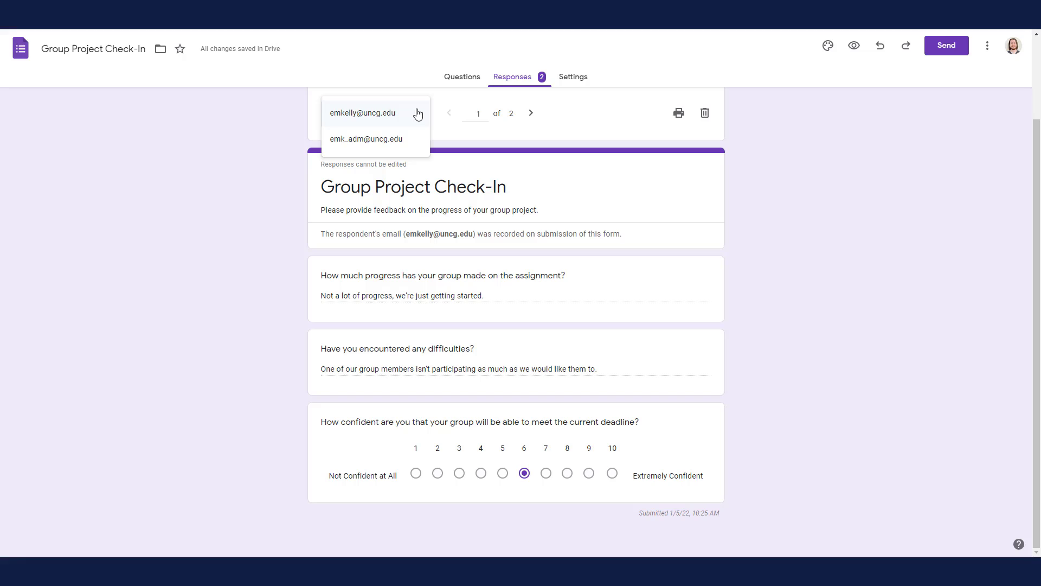
pyautogui.click(401, 142)
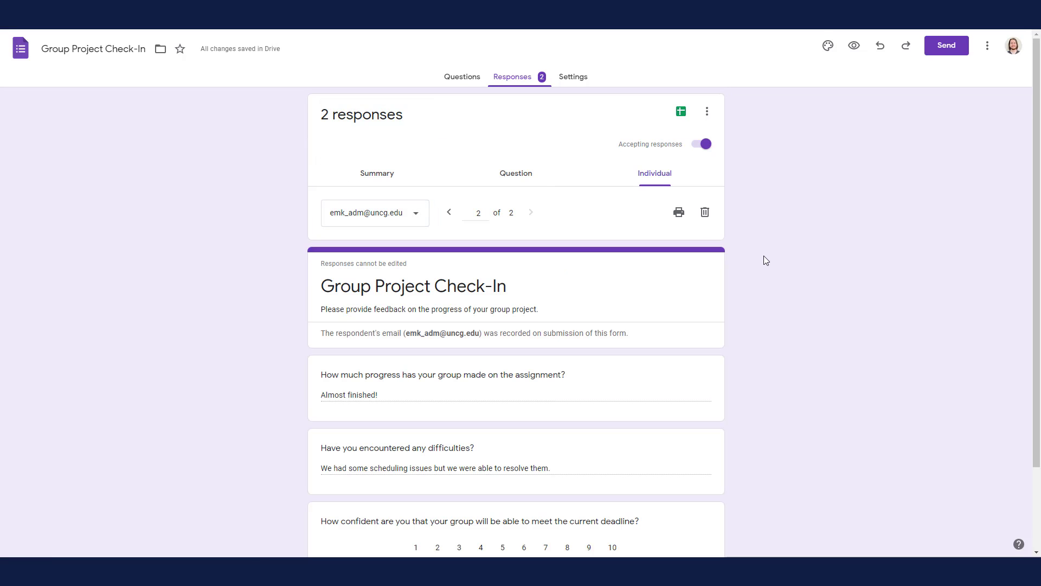
pyautogui.scroll(-3, 763, 256)
pyautogui.scroll(3, 764, 256)
# Step: Stop the form from accepting responses and create a new spreadsheet named "Group Project Check-In (Responses)" as the response destination
pyautogui.click(708, 153)
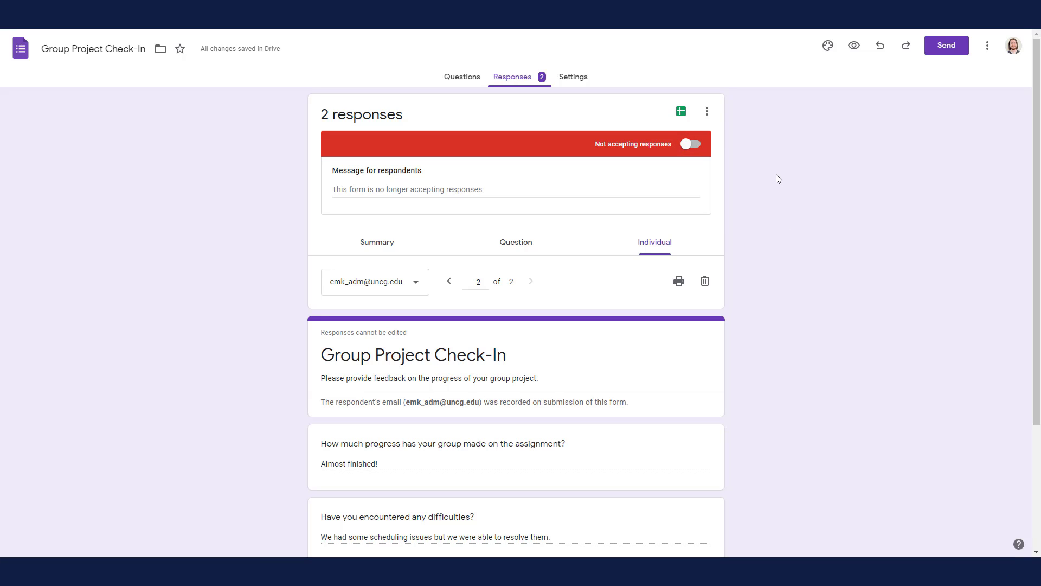
pyautogui.click(686, 118)
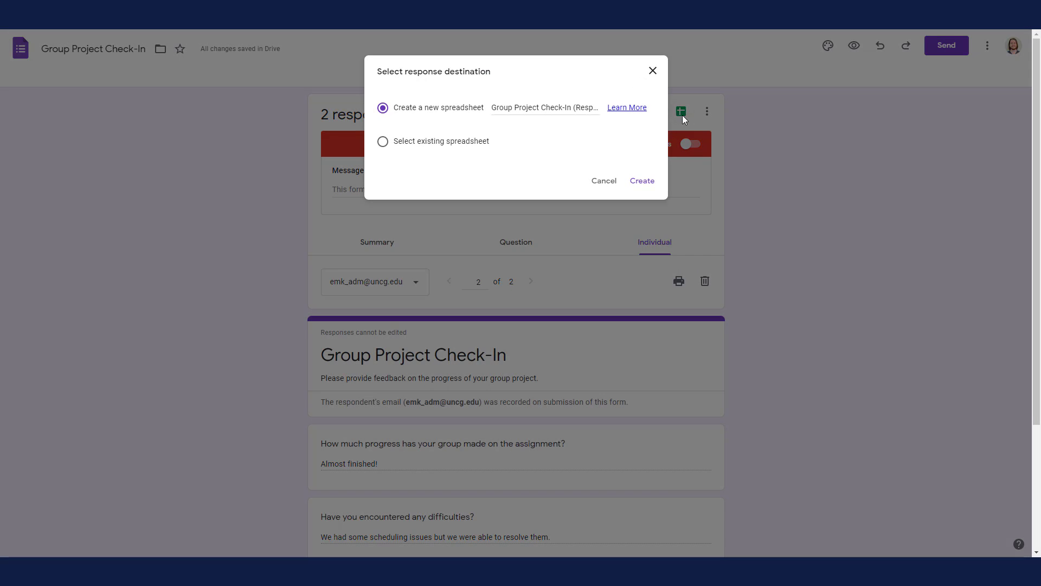
pyautogui.click(584, 109)
pyautogui.doubleClick(577, 108)
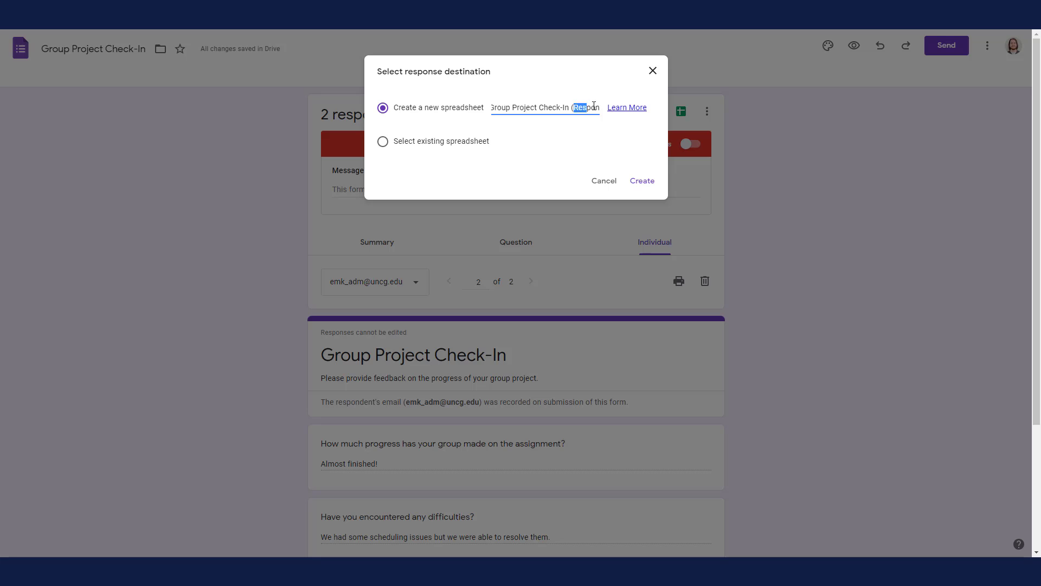
pyautogui.click(549, 108)
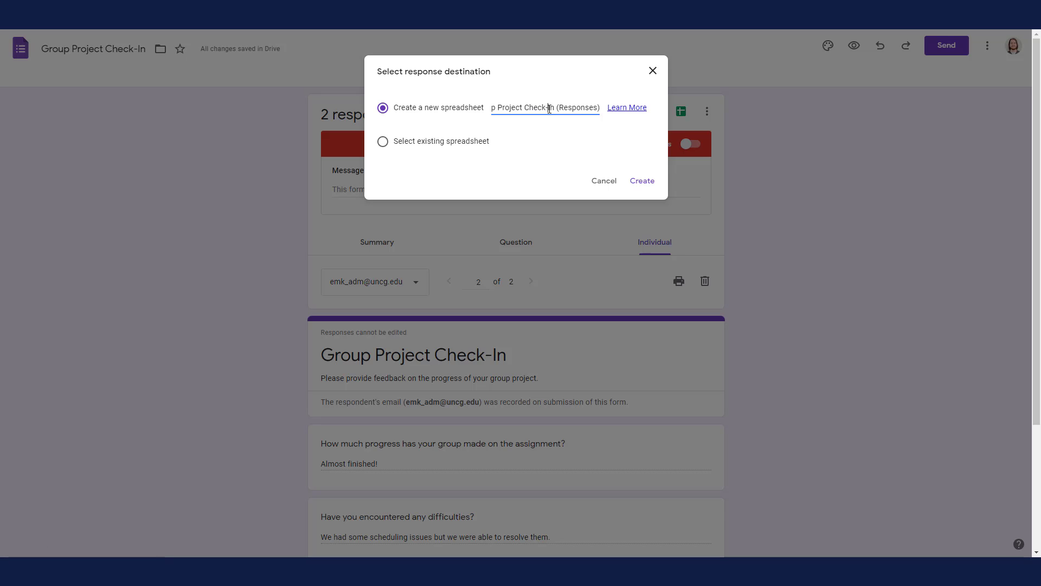
pyautogui.click(635, 183)
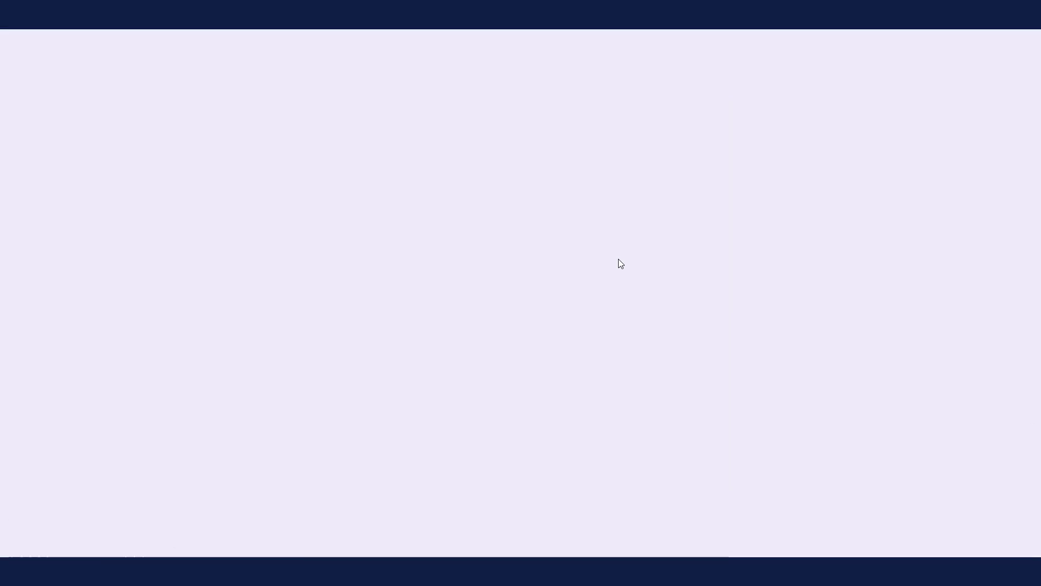